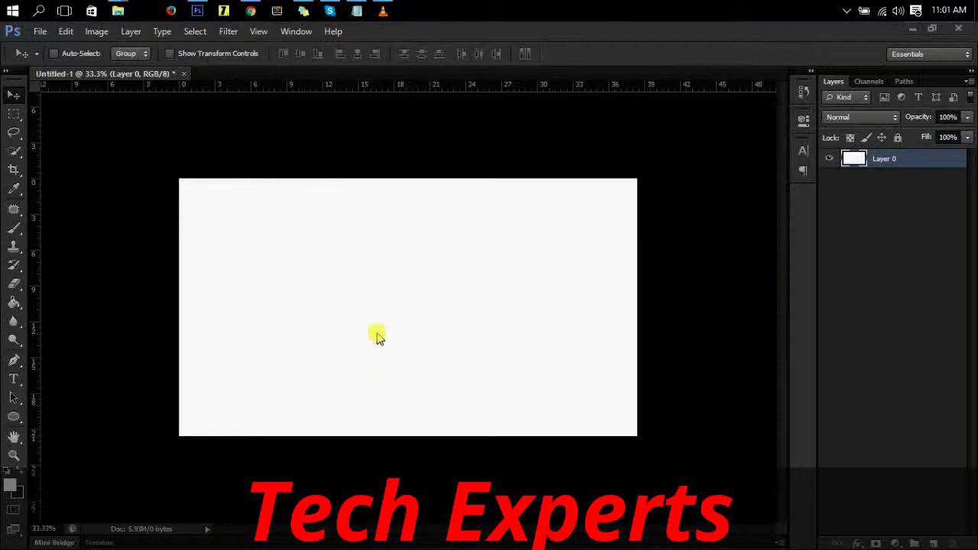
# - Open the New document dialog, check width, height and resolution, then cancel it
pyautogui.click(38, 31)
pyautogui.click(49, 48)
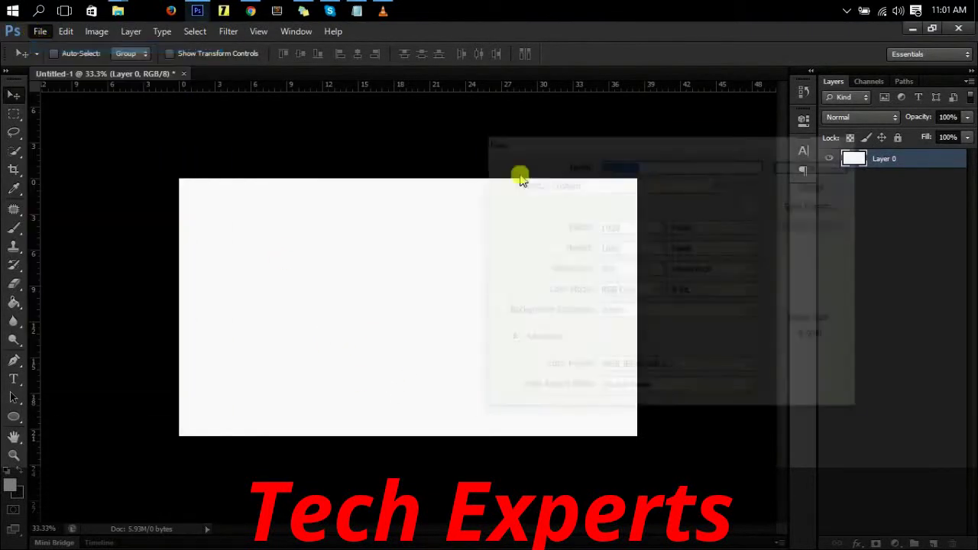
pyautogui.doubleClick(612, 226)
pyautogui.doubleClick(628, 248)
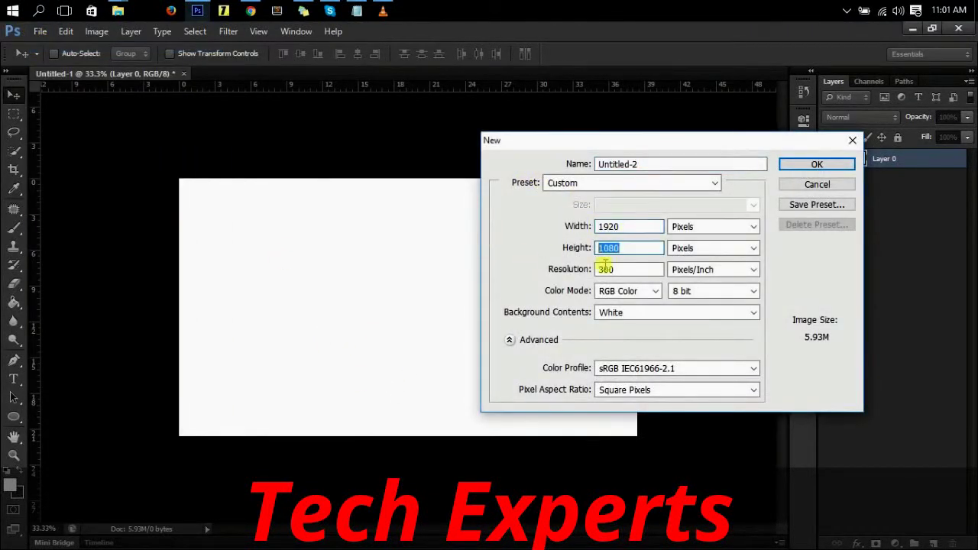
pyautogui.doubleClick(608, 269)
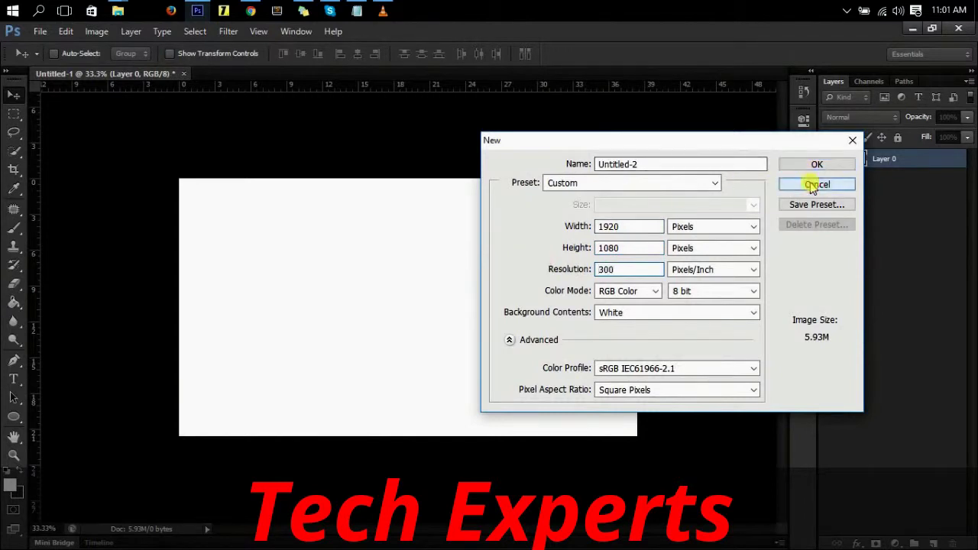
pyautogui.click(811, 184)
# - Draw a dark grey filled circle in the canvas centre and rasterize its layer
pyautogui.click(14, 415)
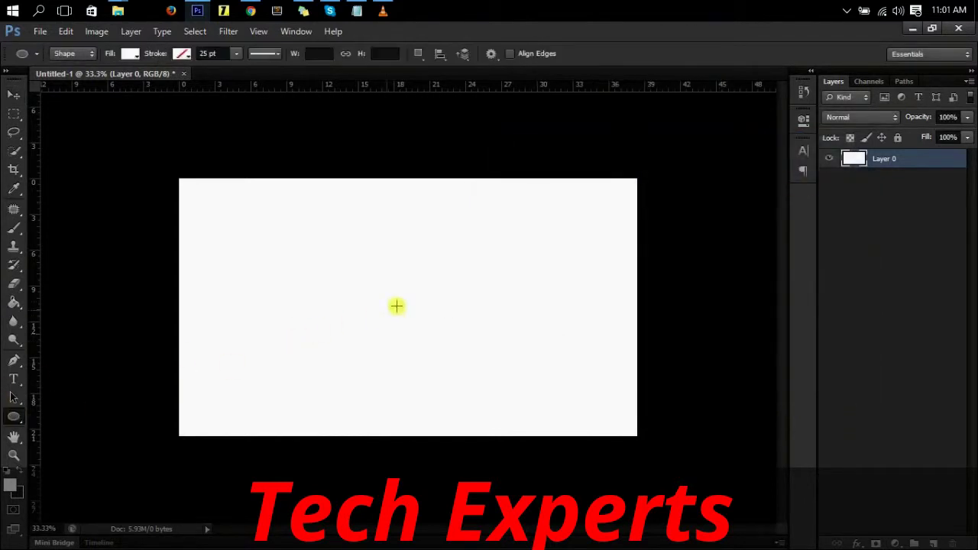
pyautogui.moveTo(406, 305); pyautogui.dragTo(506, 385)
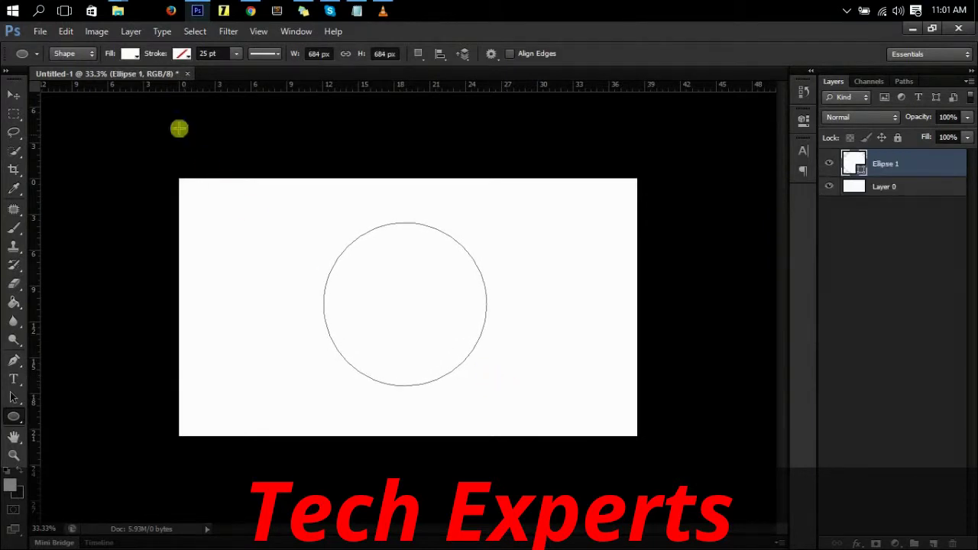
pyautogui.click(130, 54)
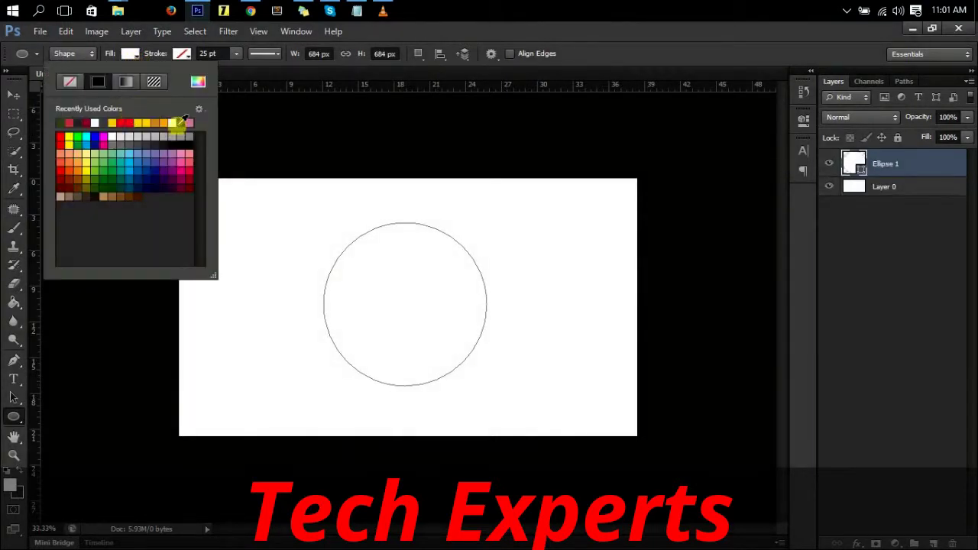
pyautogui.click(106, 122)
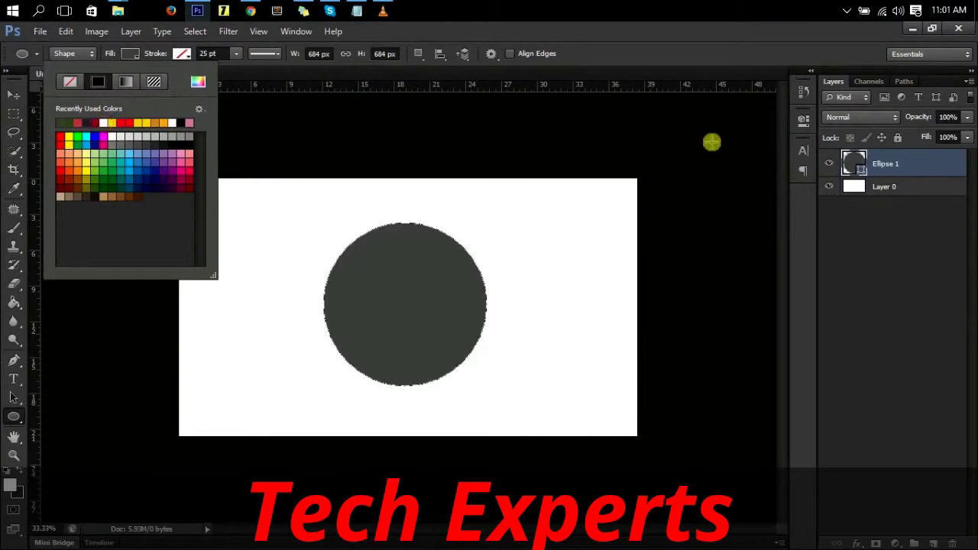
pyautogui.rightClick(890, 162)
pyautogui.click(825, 166)
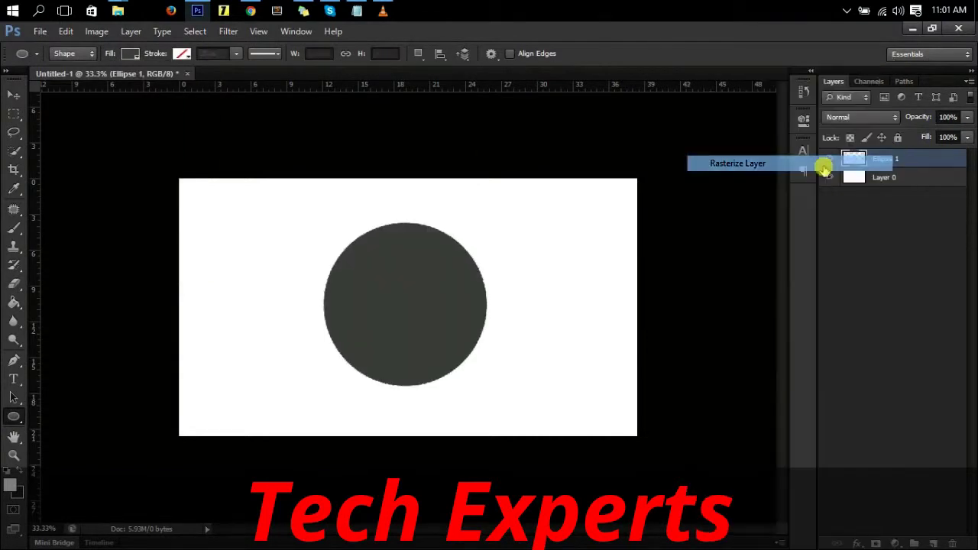
# - Duplicate the circle layer and shrink the copy slightly about its centre
pyautogui.rightClick(876, 159)
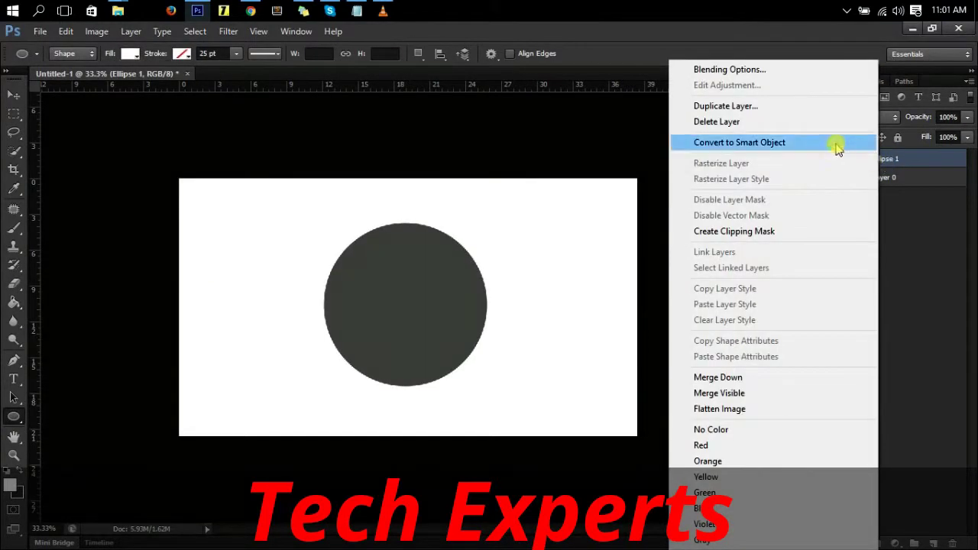
pyautogui.click(788, 105)
pyautogui.click(621, 161)
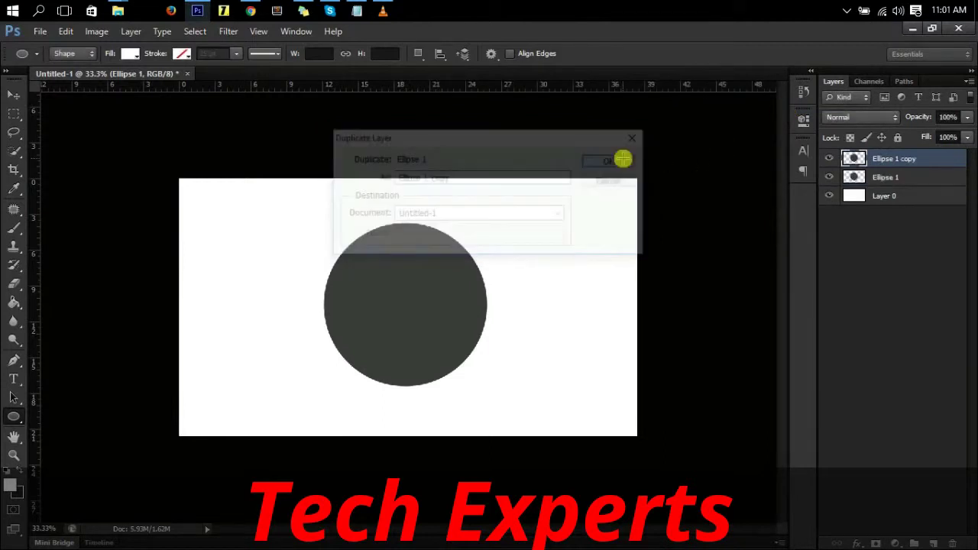
pyautogui.hotkey('ctrl', 't')
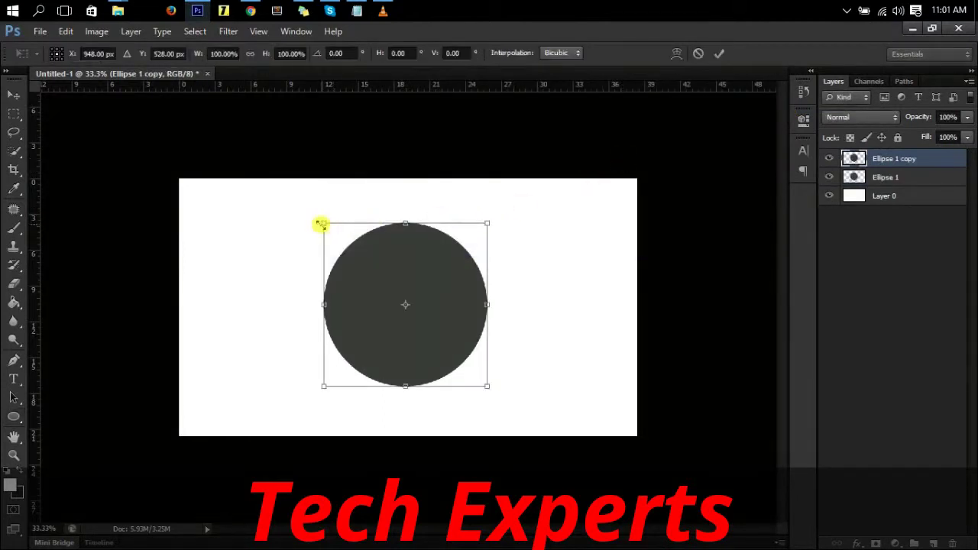
pyautogui.moveTo(321, 224); pyautogui.dragTo(354, 238)
pyautogui.press('Return')
# - Select the copy's pixels, paint-bucket them bright blue #5e80ff, and deselect
pyautogui.press('u')
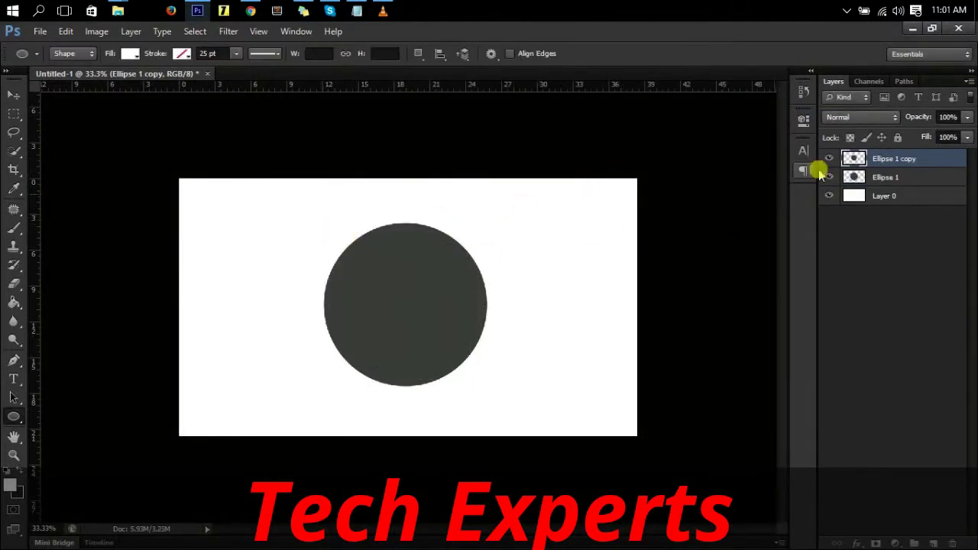
pyautogui.rightClick(853, 158)
pyautogui.click(833, 202)
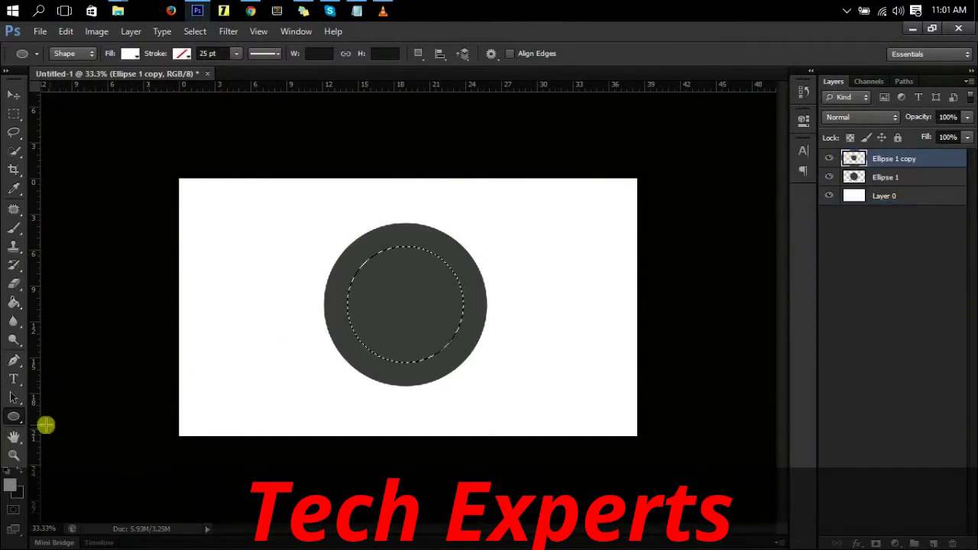
pyautogui.click(13, 303)
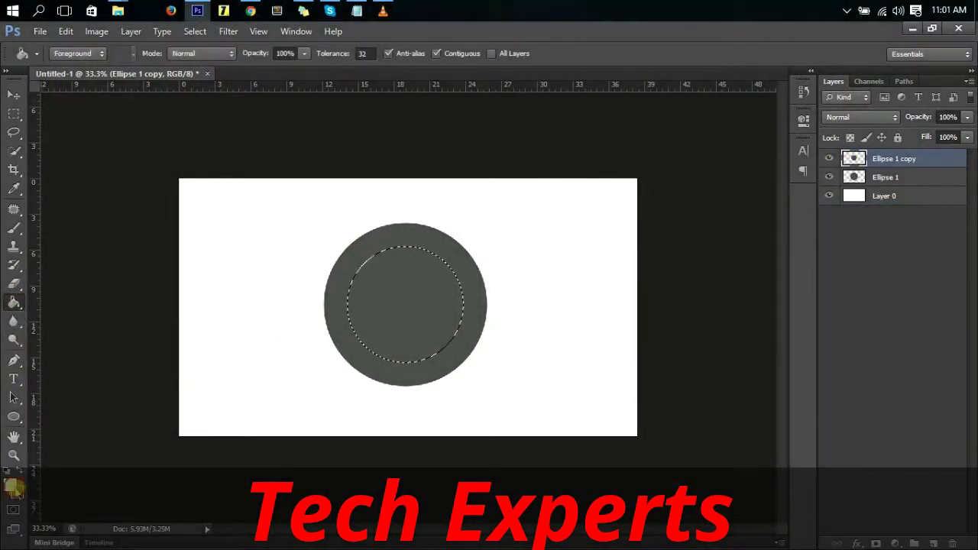
pyautogui.click(12, 485)
pyautogui.moveTo(613, 229); pyautogui.dragTo(699, 229)
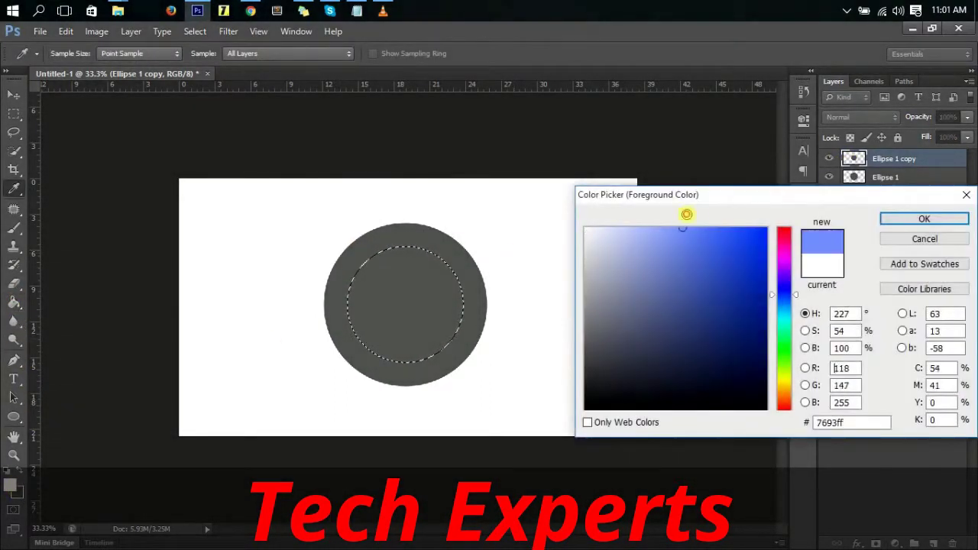
pyautogui.click(903, 218)
pyautogui.click(437, 277)
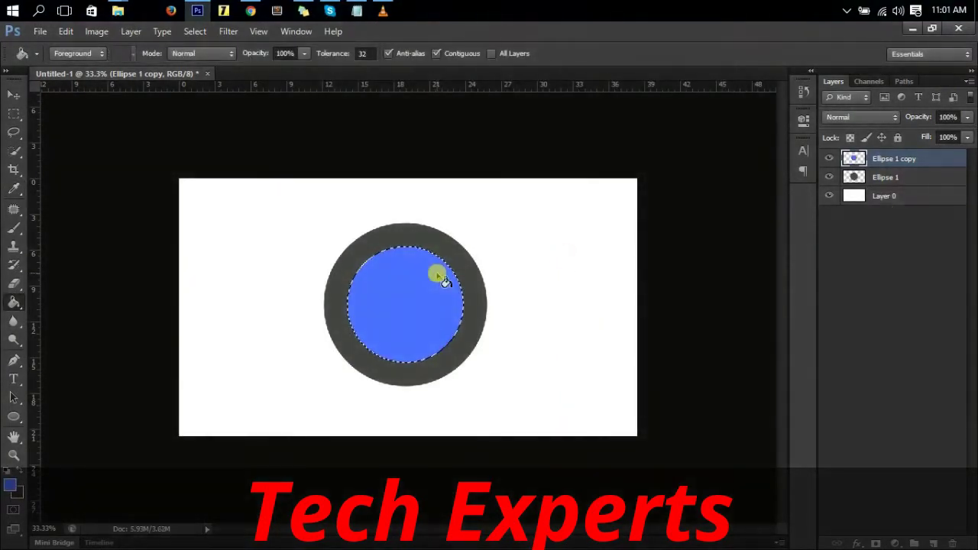
pyautogui.hotkey('ctrl', 'd')
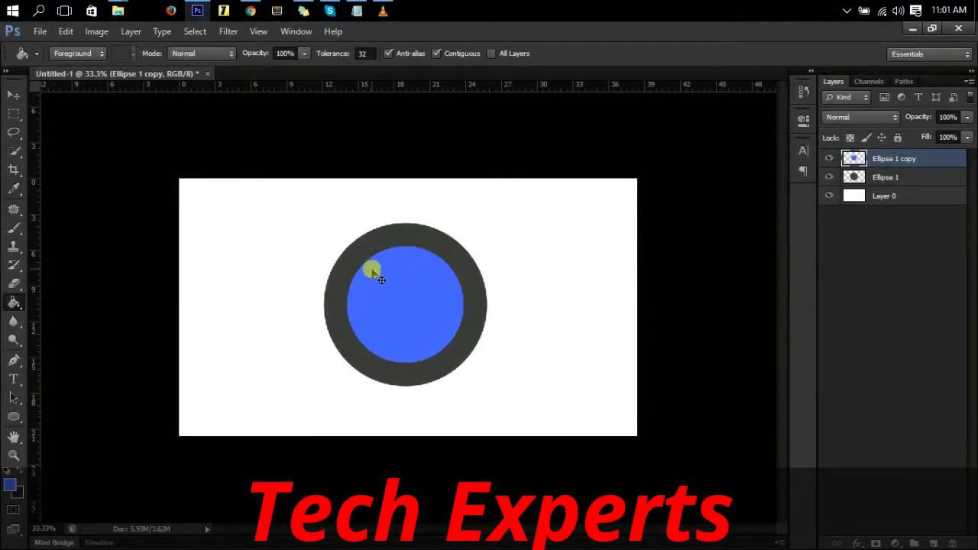
pyautogui.hotkey('ctrl', 't')
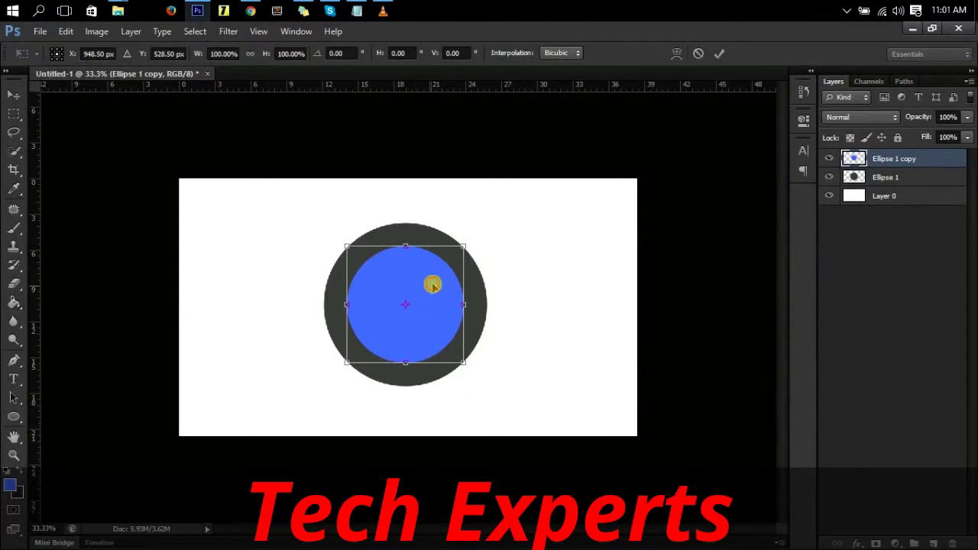
# - Nudge the blue circle up-right and warp its left side into a point
pyautogui.moveTo(433, 285); pyautogui.dragTo(446, 276)
pyautogui.rightClick(445, 276)
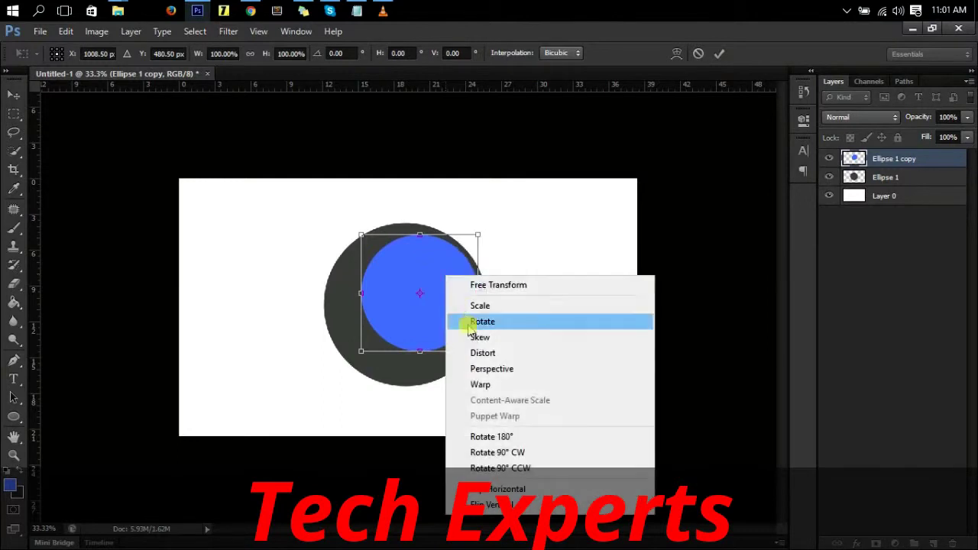
pyautogui.click(480, 385)
pyautogui.moveTo(361, 313); pyautogui.dragTo(247, 256)
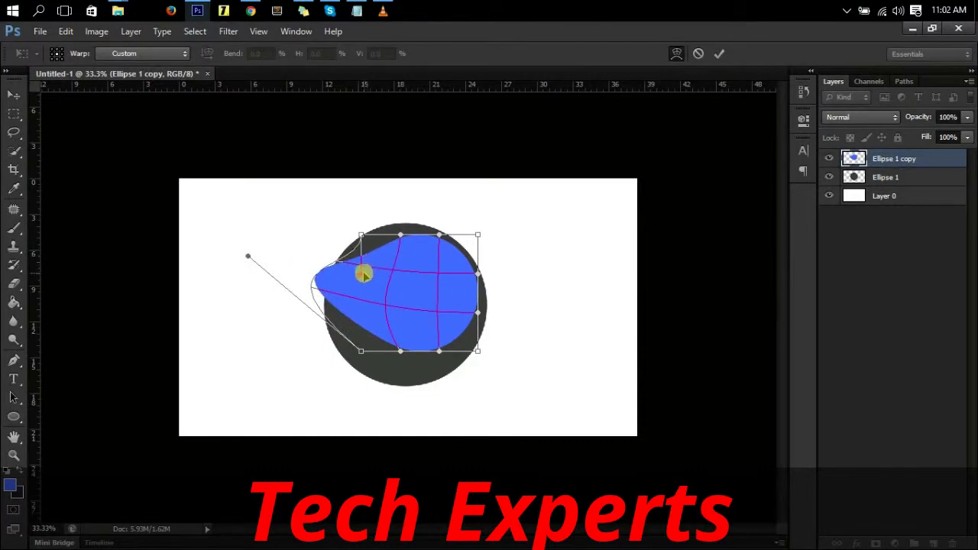
pyautogui.moveTo(364, 275); pyautogui.dragTo(325, 281)
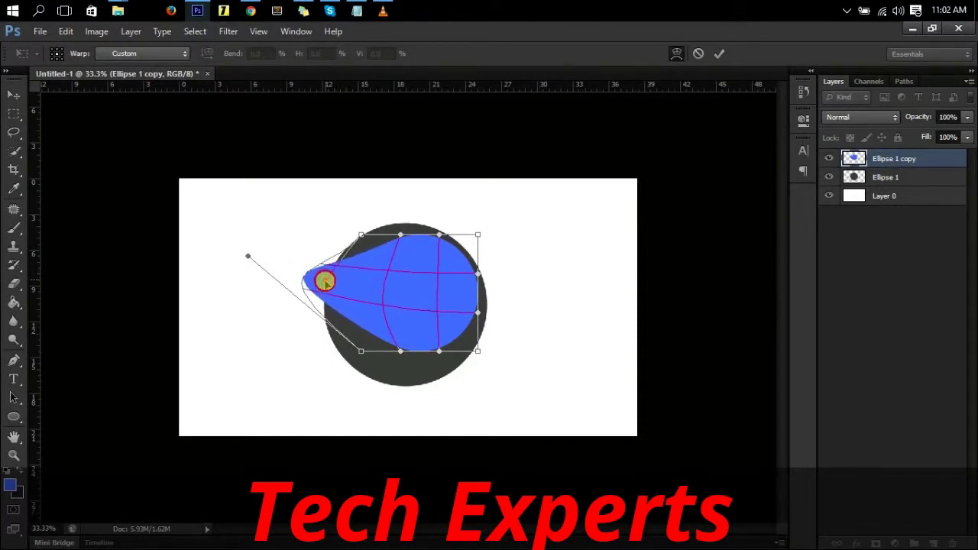
pyautogui.moveTo(360, 352); pyautogui.dragTo(343, 360)
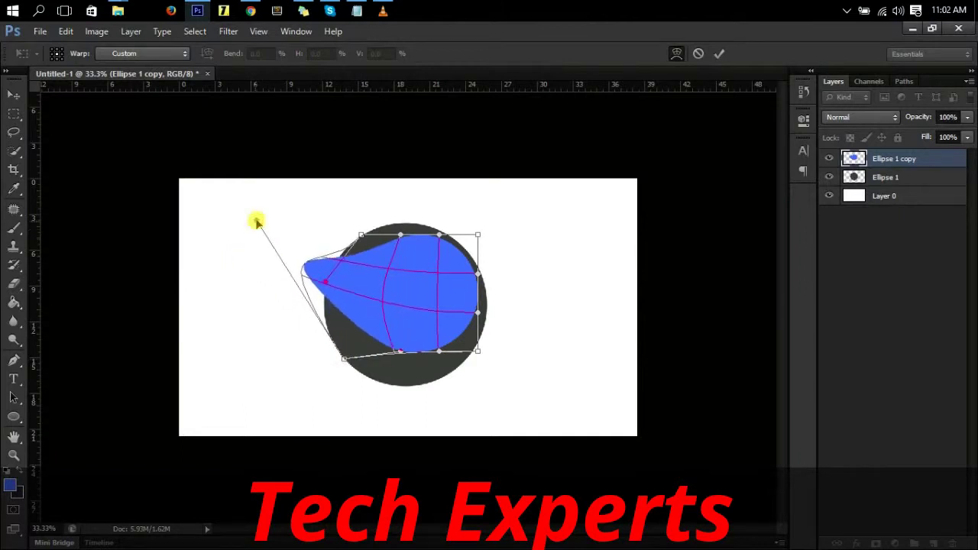
pyautogui.moveTo(249, 257); pyautogui.dragTo(257, 221)
# - Refine the warp mesh so the teardrop tip stretches further left with a bulged top
pyautogui.moveTo(328, 283); pyautogui.dragTo(306, 266)
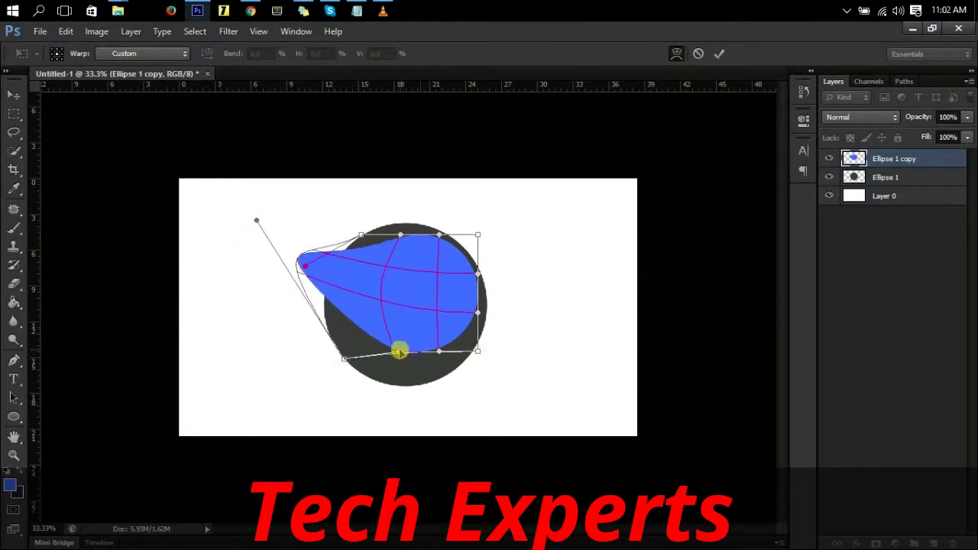
pyautogui.moveTo(342, 355); pyautogui.dragTo(338, 330)
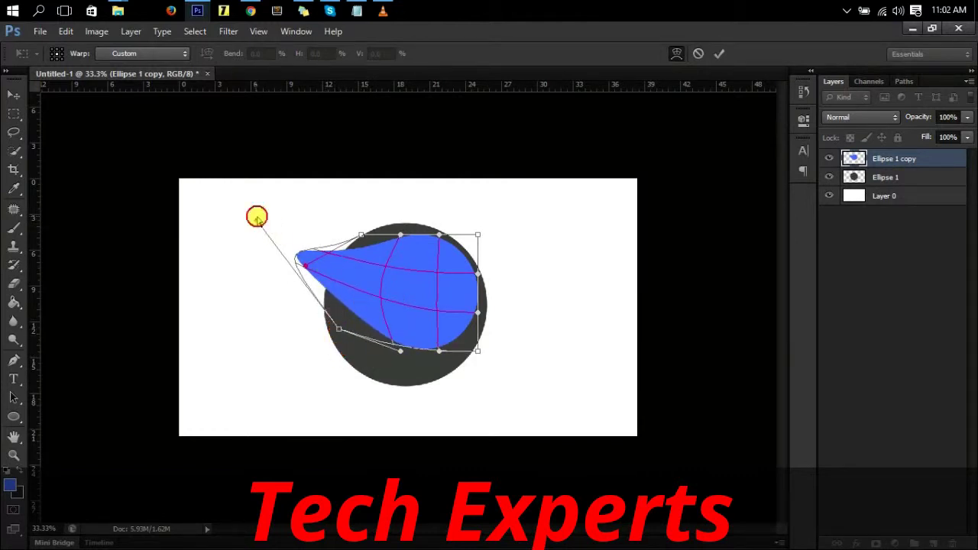
pyautogui.moveTo(256, 217); pyautogui.dragTo(273, 230)
pyautogui.moveTo(305, 262); pyautogui.dragTo(278, 256)
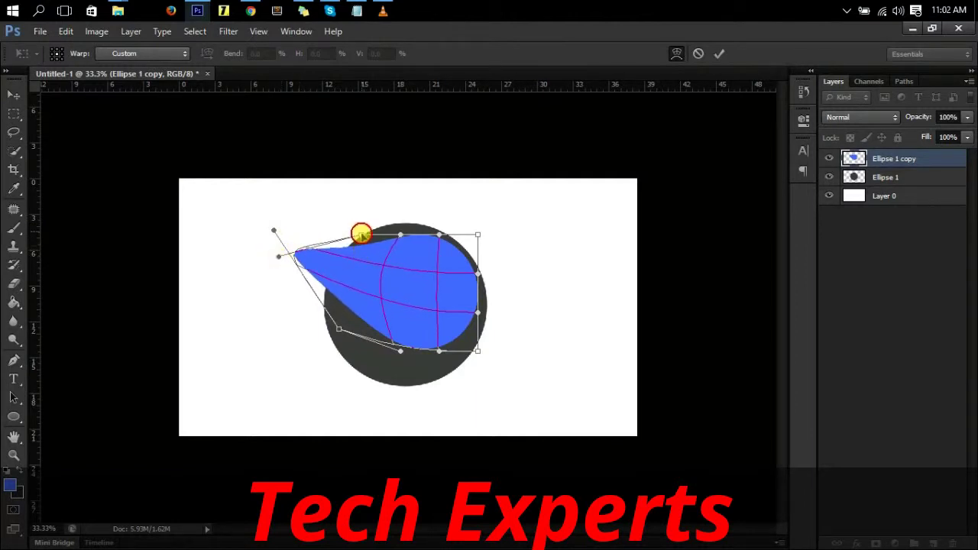
pyautogui.moveTo(361, 234); pyautogui.dragTo(366, 259)
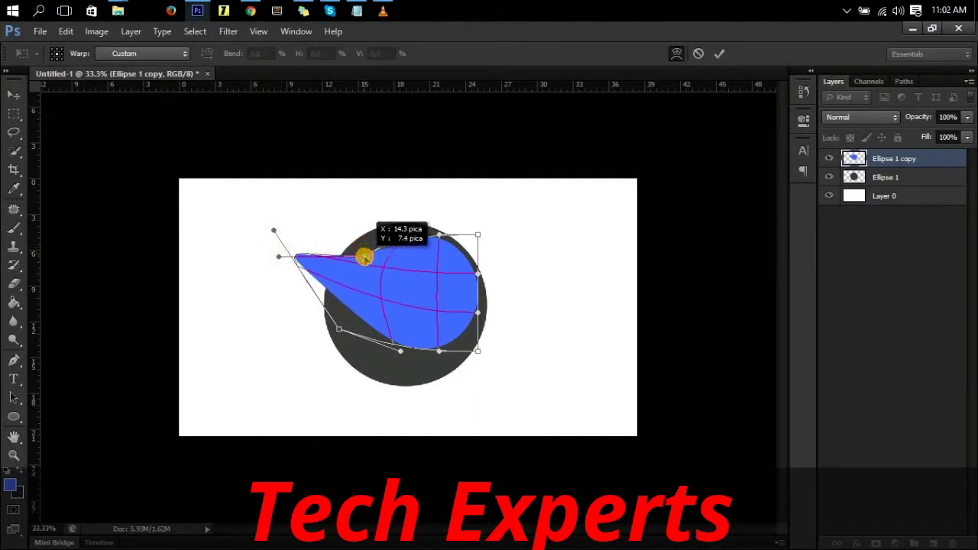
pyautogui.moveTo(365, 259); pyautogui.dragTo(365, 256)
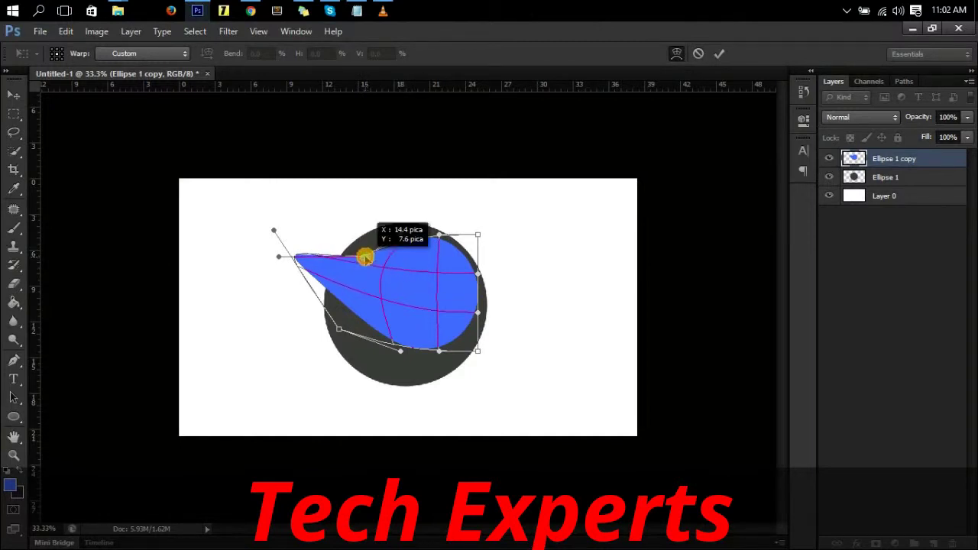
pyautogui.click(399, 241)
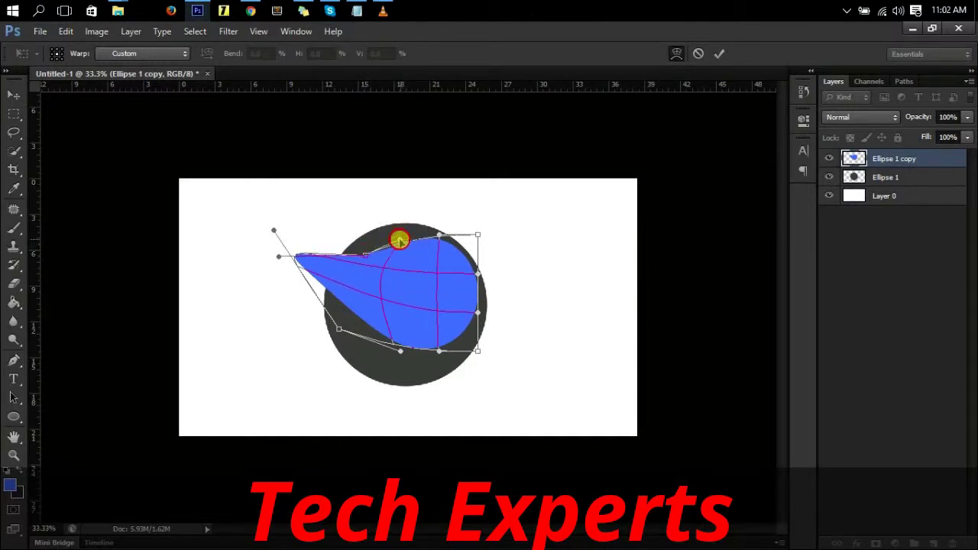
pyautogui.moveTo(398, 239); pyautogui.dragTo(392, 233)
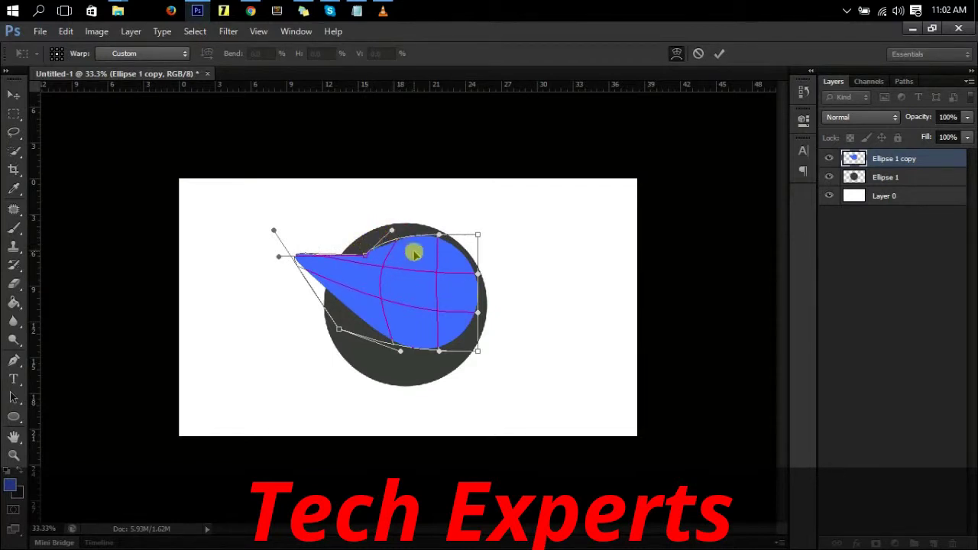
# - Commit the warp and delete the teardrop's area from the dark grey circle
pyautogui.click(719, 54)
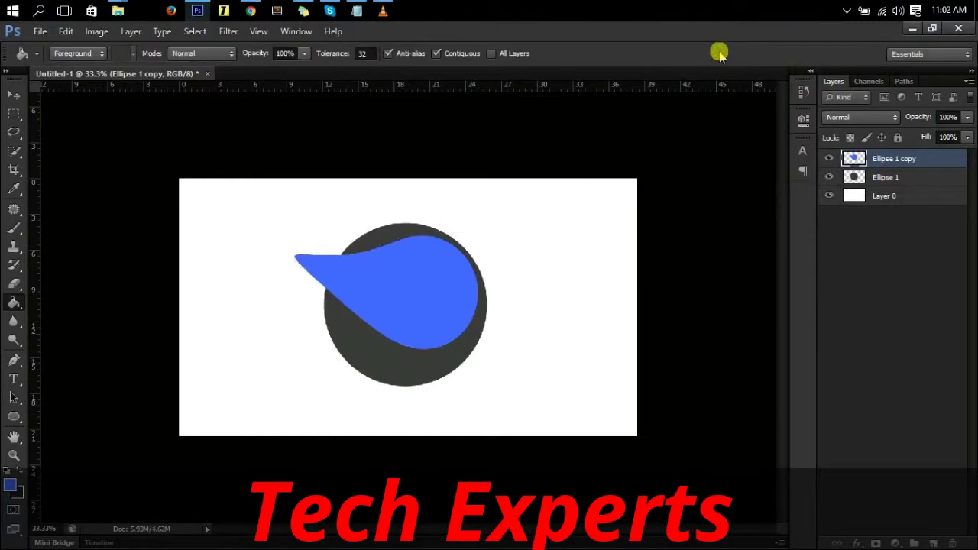
pyautogui.rightClick(852, 159)
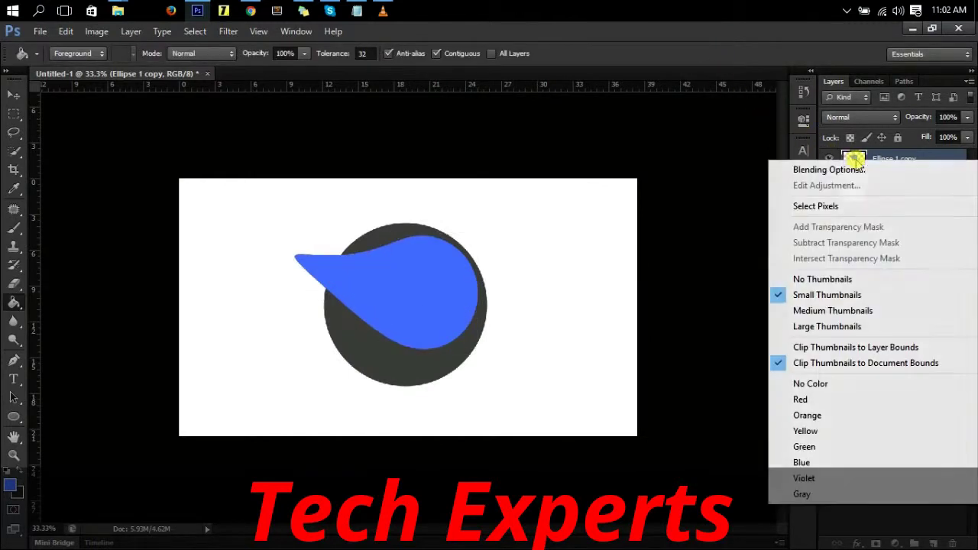
pyautogui.click(835, 208)
pyautogui.click(829, 158)
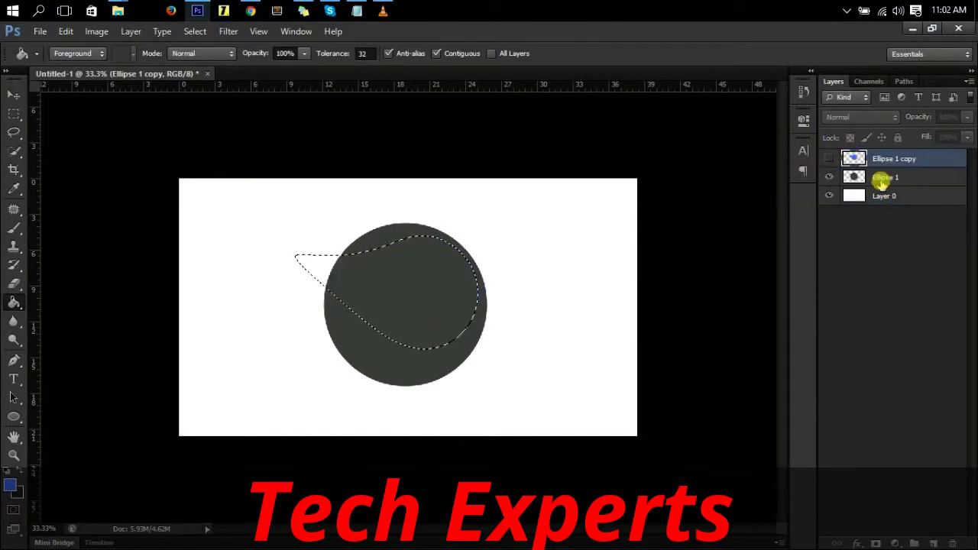
pyautogui.click(887, 178)
pyautogui.press('Delete')
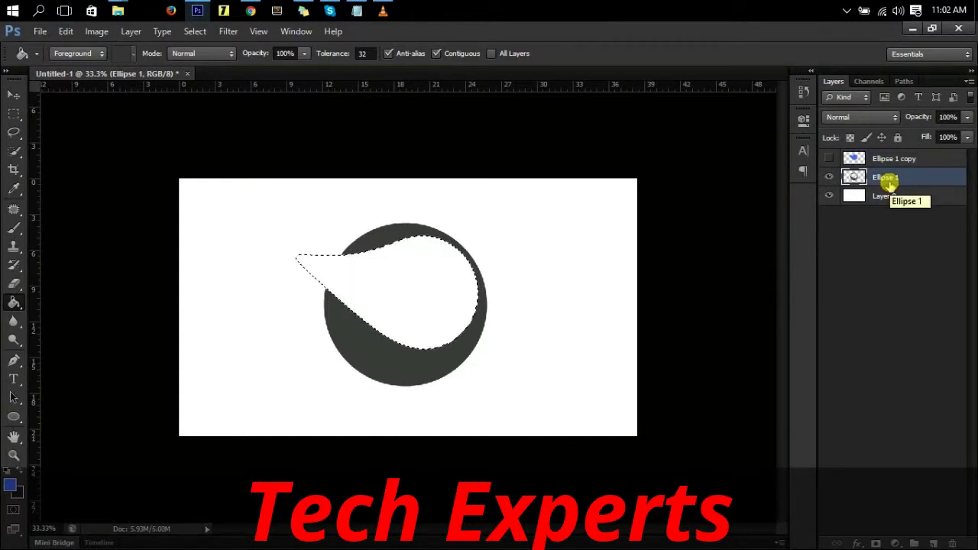
pyautogui.hotkey('ctrl', 'd')
# - Delete the blue teardrop copy layer
pyautogui.rightClick(894, 159)
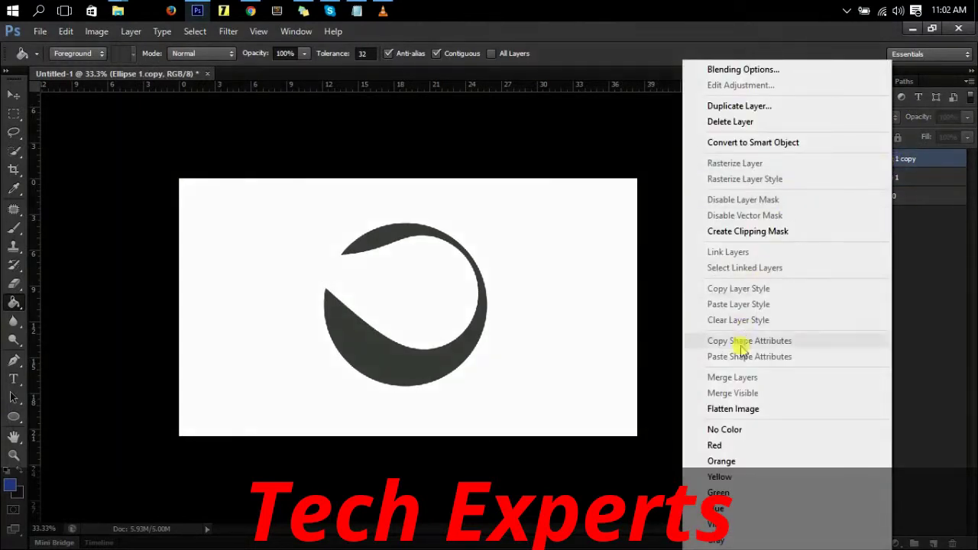
pyautogui.click(765, 122)
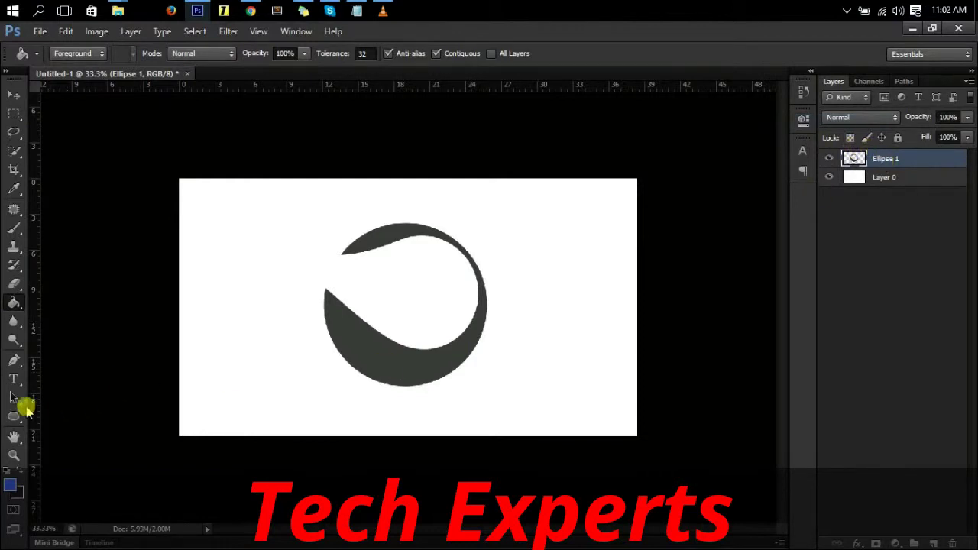
pyautogui.click(14, 416)
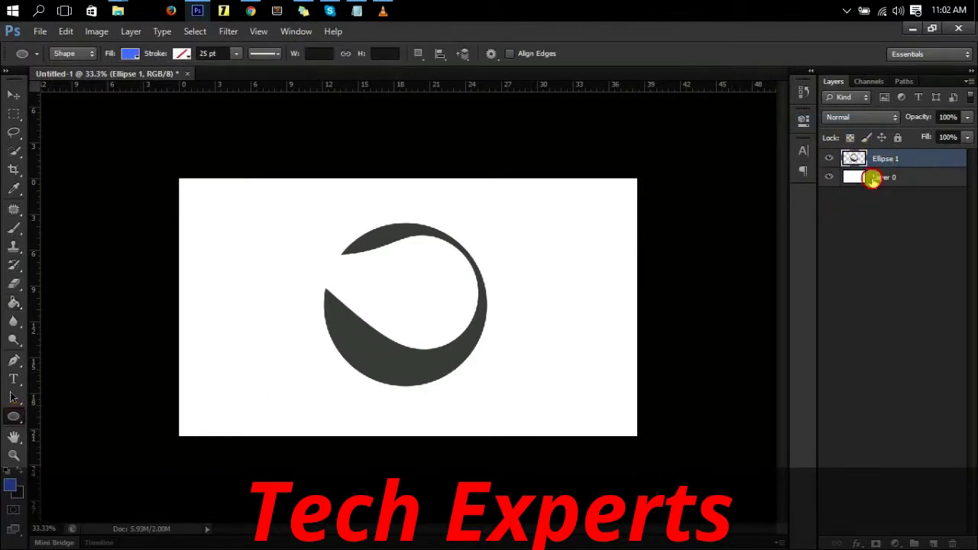
# - Draw a blue circle above Layer 0, position it inside the ring, and rasterize it
pyautogui.click(872, 179)
pyautogui.moveTo(405, 291); pyautogui.dragTo(474, 350)
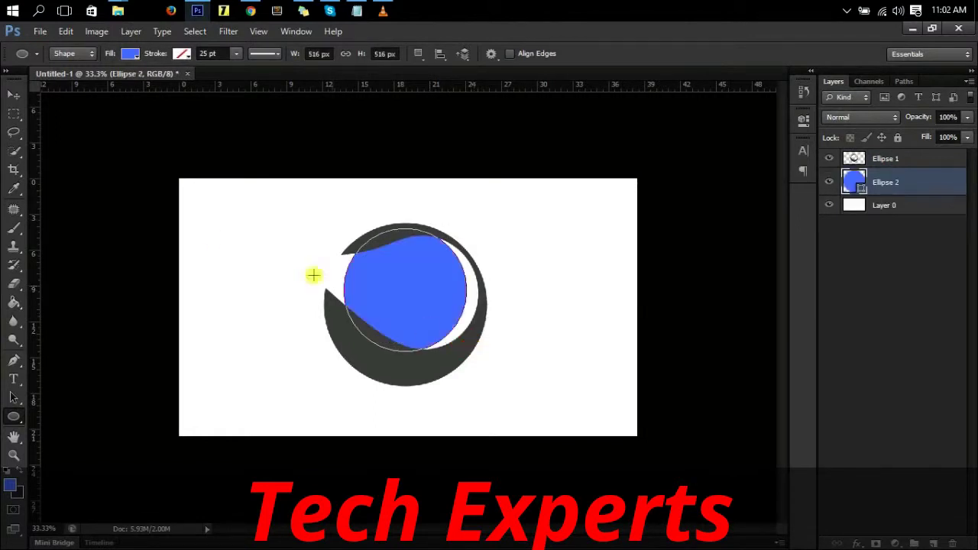
pyautogui.click(13, 95)
pyautogui.moveTo(377, 258); pyautogui.dragTo(402, 267)
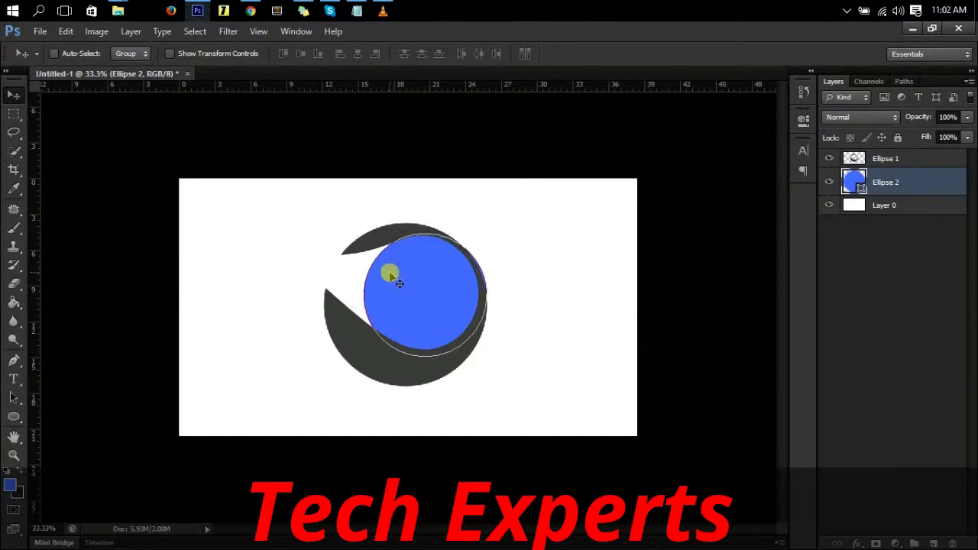
pyautogui.press('Left')
pyautogui.press('Left')
pyautogui.press('Left')
pyautogui.press('Left')
pyautogui.press('Left')
pyautogui.press('Left')
pyautogui.press('Left')
pyautogui.press('Left')
pyautogui.press('Left')
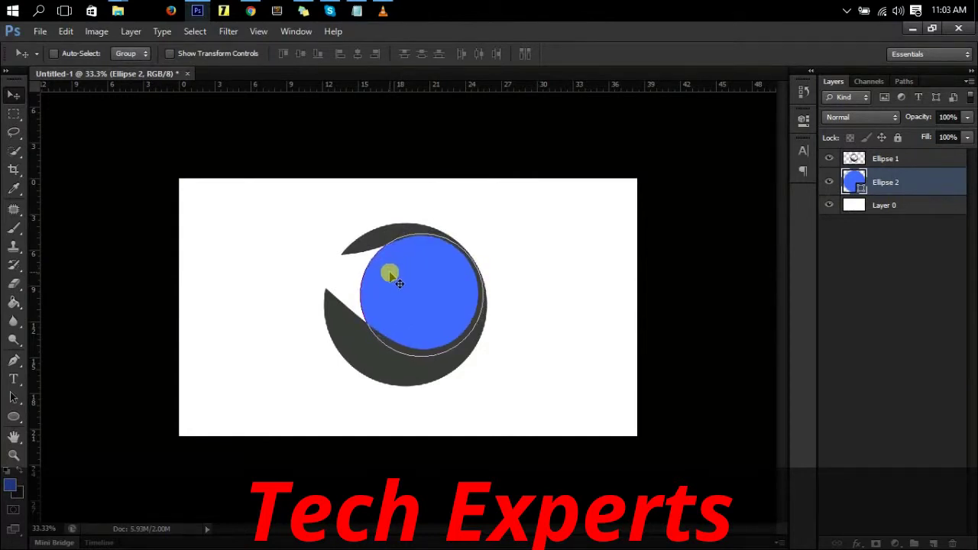
pyautogui.click(926, 203)
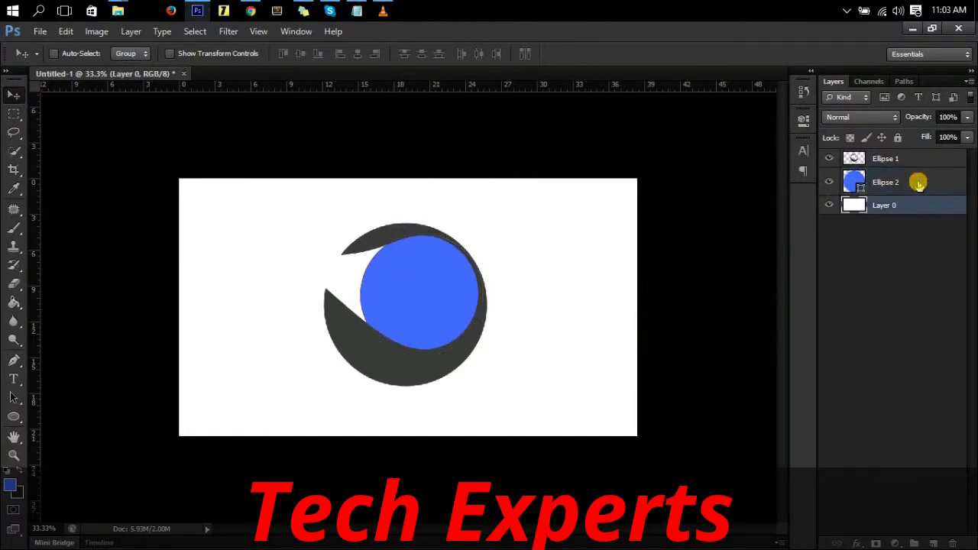
pyautogui.rightClick(918, 183)
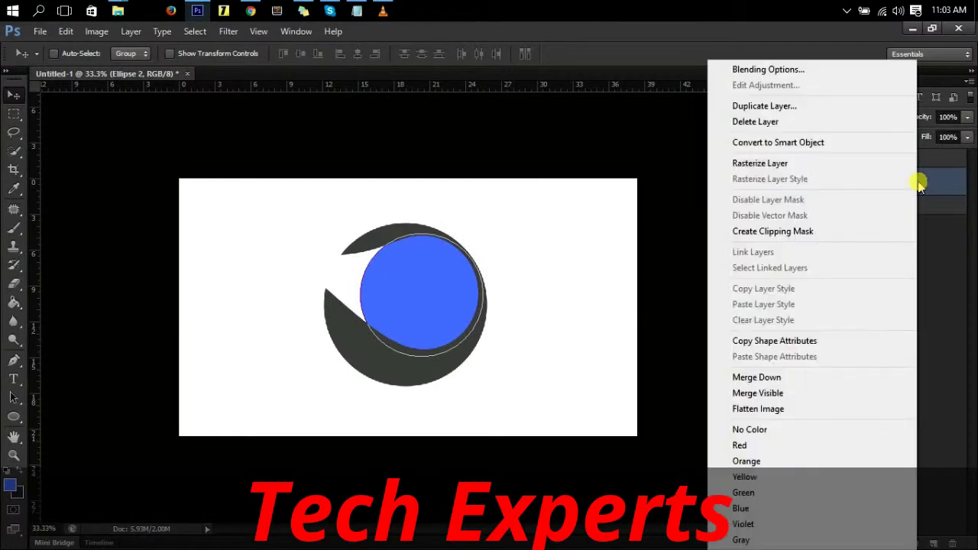
pyautogui.click(815, 162)
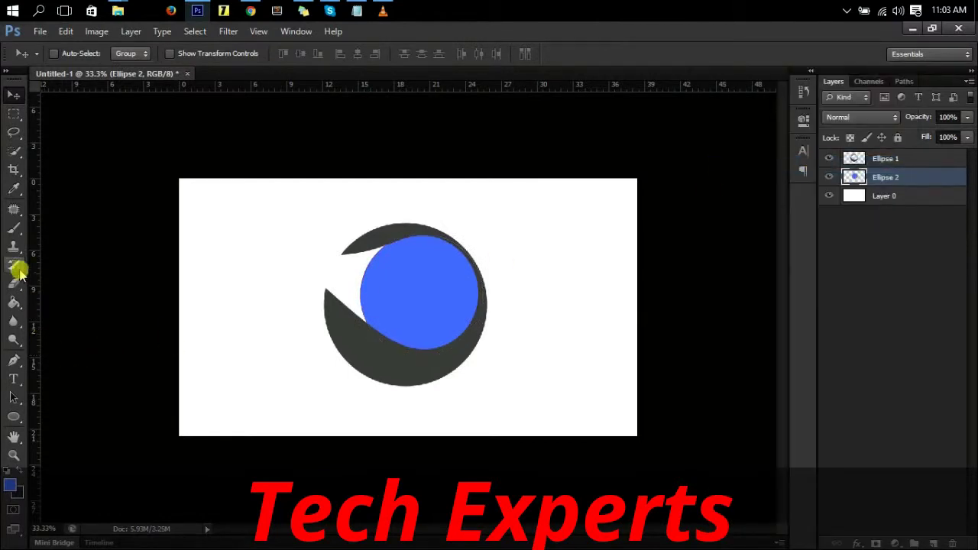
# - Set the Eraser to a hard brush of about 500 px
pyautogui.click(13, 283)
pyautogui.click(64, 55)
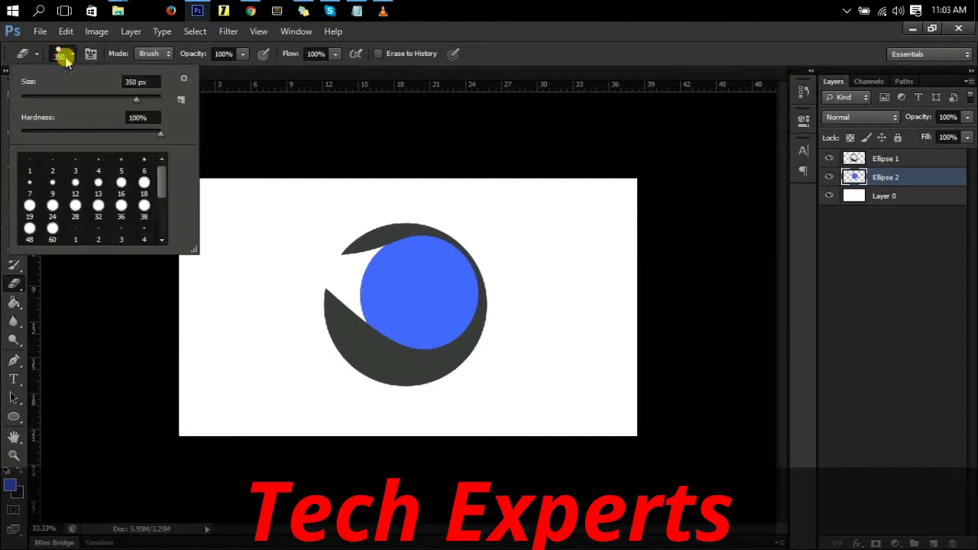
pyautogui.click(320, 260)
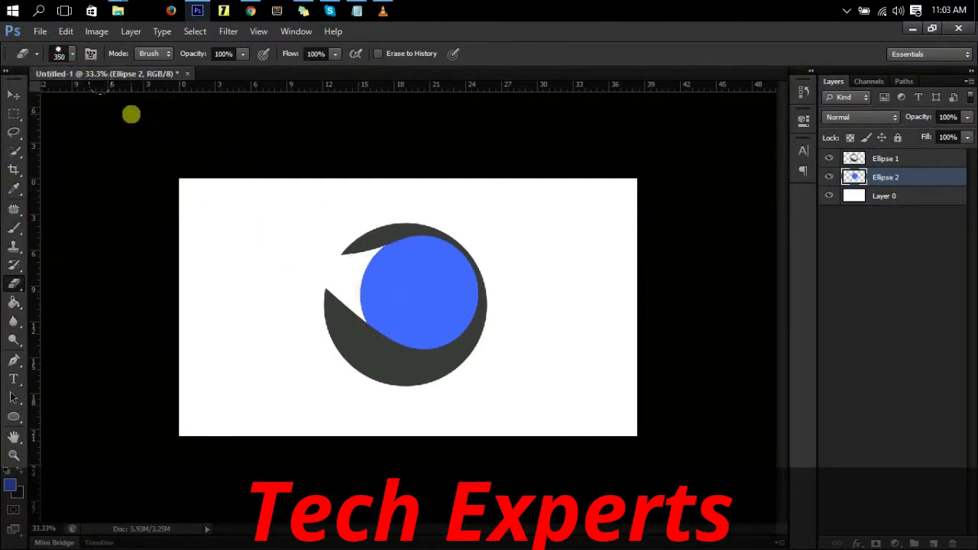
pyautogui.click(67, 55)
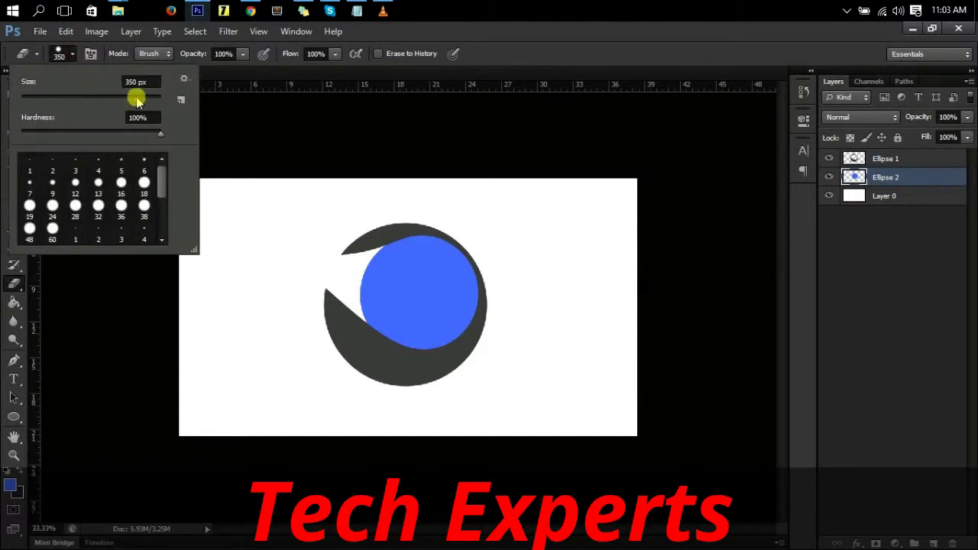
pyautogui.moveTo(137, 101); pyautogui.dragTo(140, 103)
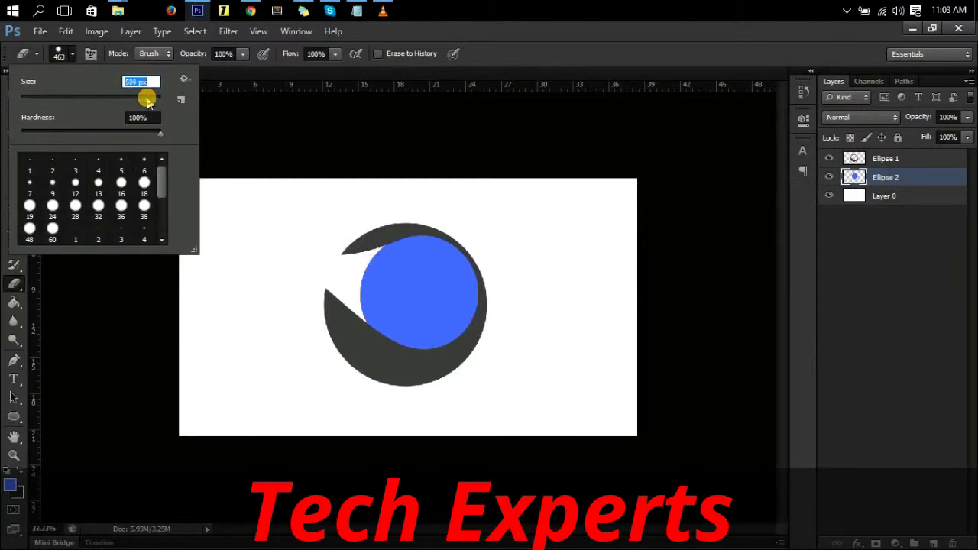
pyautogui.moveTo(148, 102); pyautogui.dragTo(147, 102)
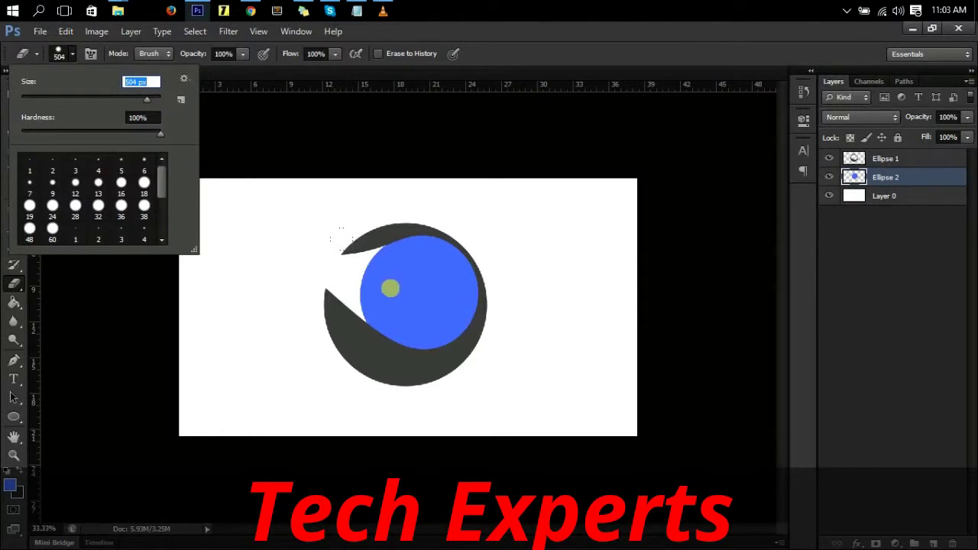
pyautogui.click(845, 297)
# - Erase the left part of the blue circle, leaving a thin blue crescent
pyautogui.click(878, 178)
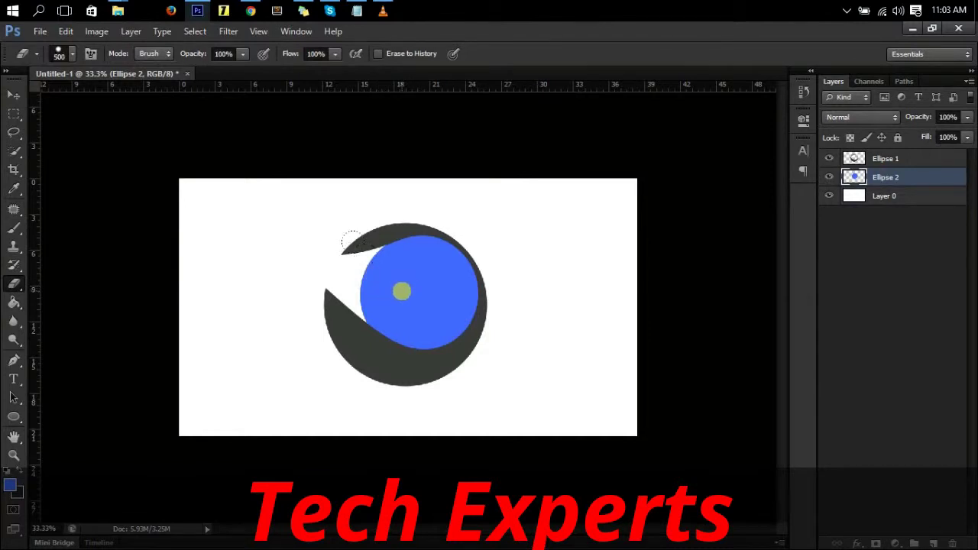
pyautogui.click(388, 291)
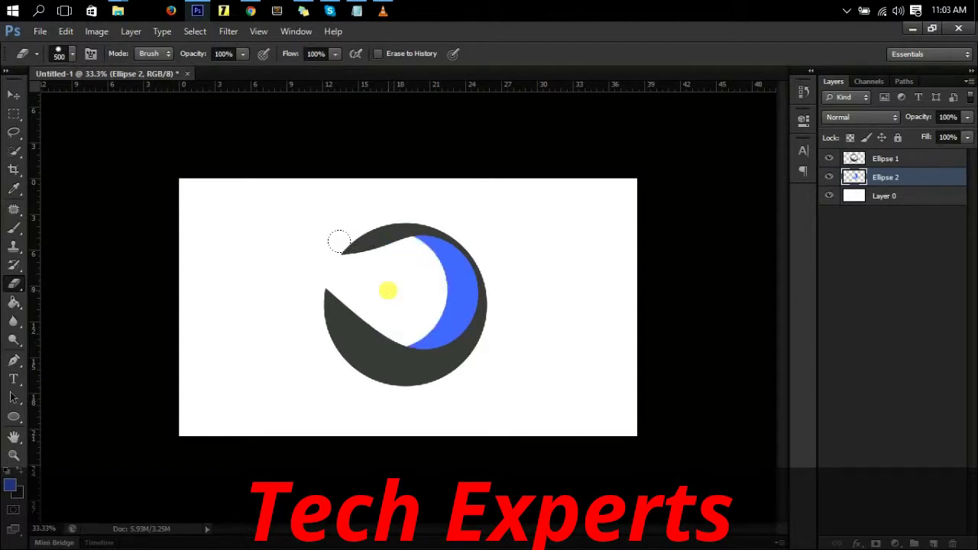
pyautogui.hotkey('ctrl', 'z')
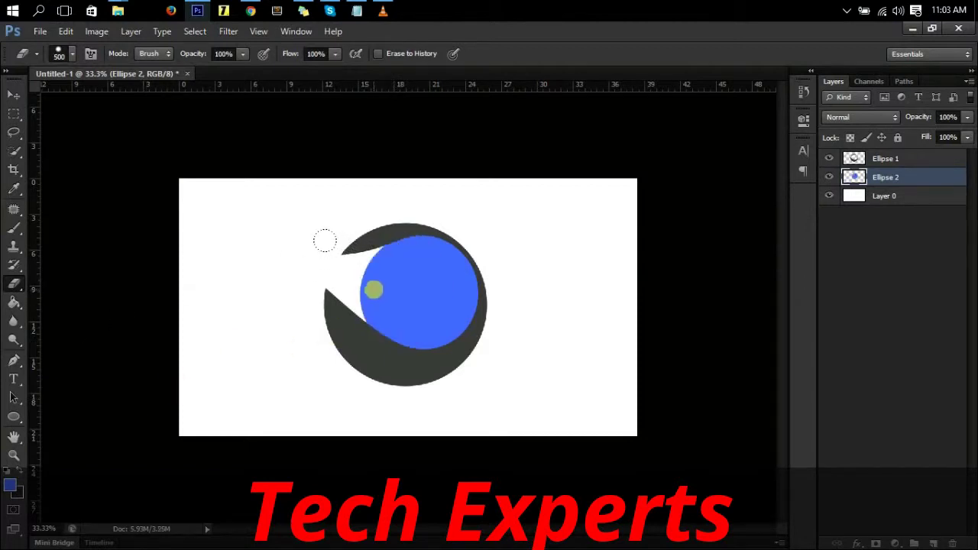
pyautogui.click(366, 295)
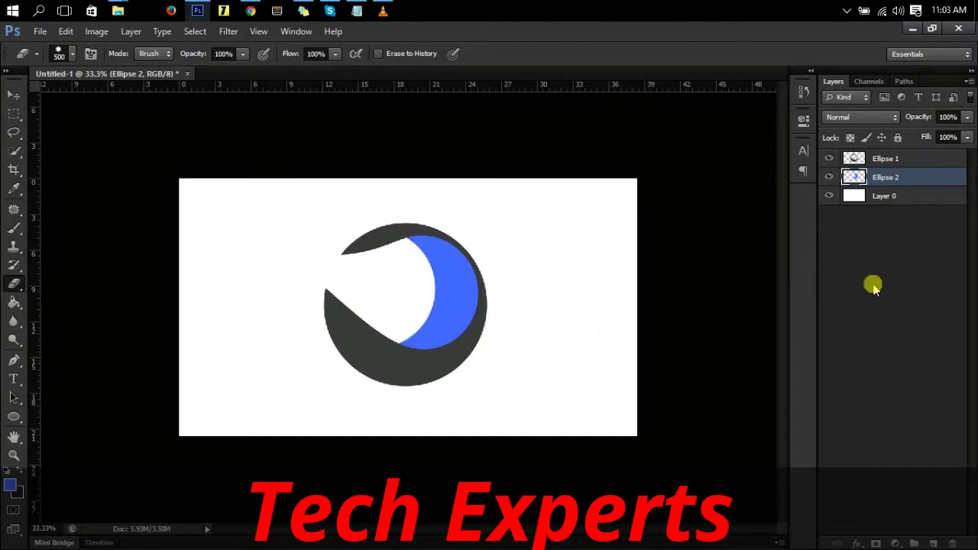
pyautogui.click(900, 258)
pyautogui.click(885, 177)
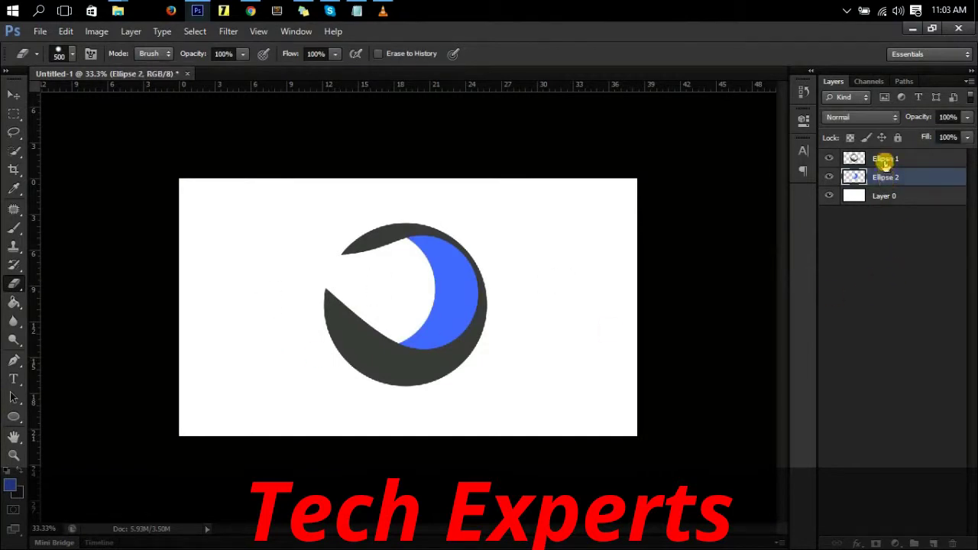
pyautogui.rightClick(885, 161)
# - Add a Gradient Overlay style to the dark crescent layer and edit its gradient
pyautogui.click(722, 68)
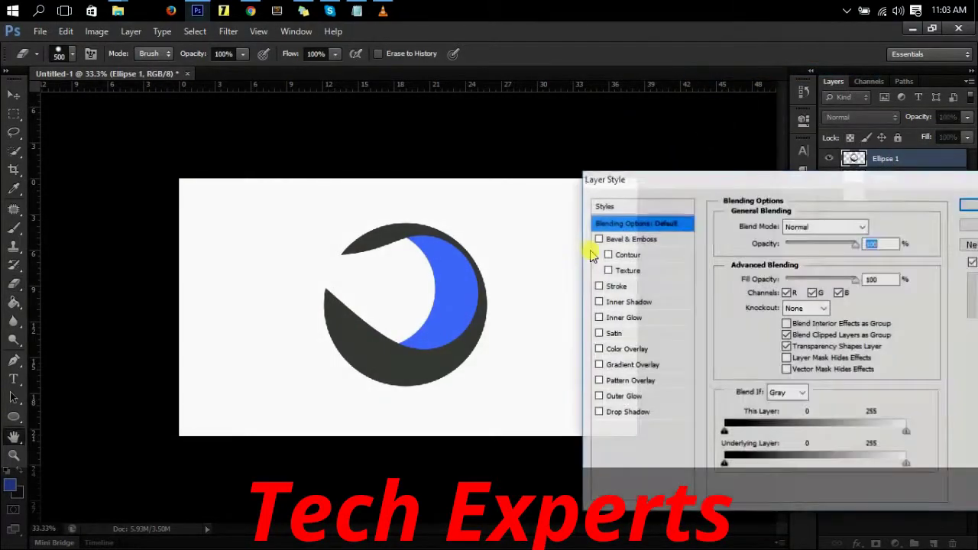
pyautogui.click(620, 367)
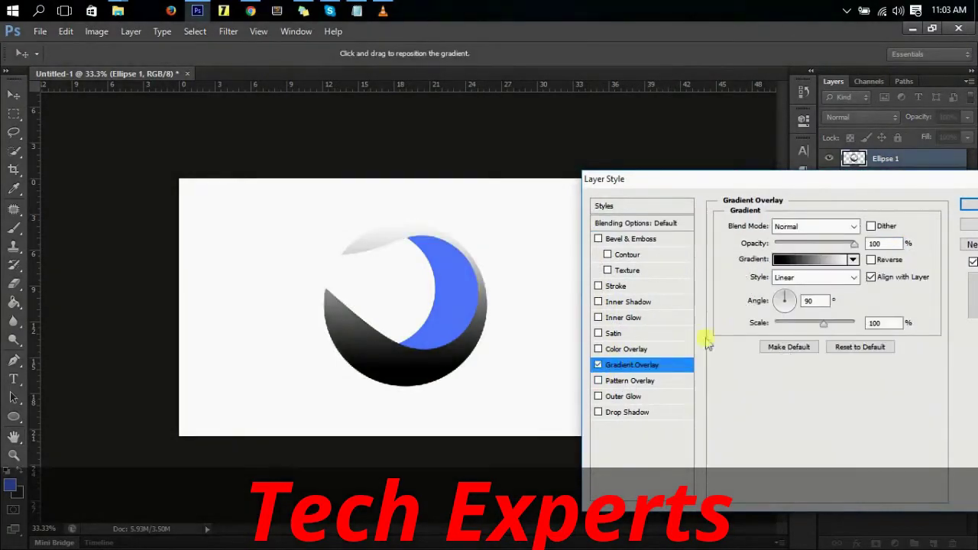
pyautogui.click(798, 261)
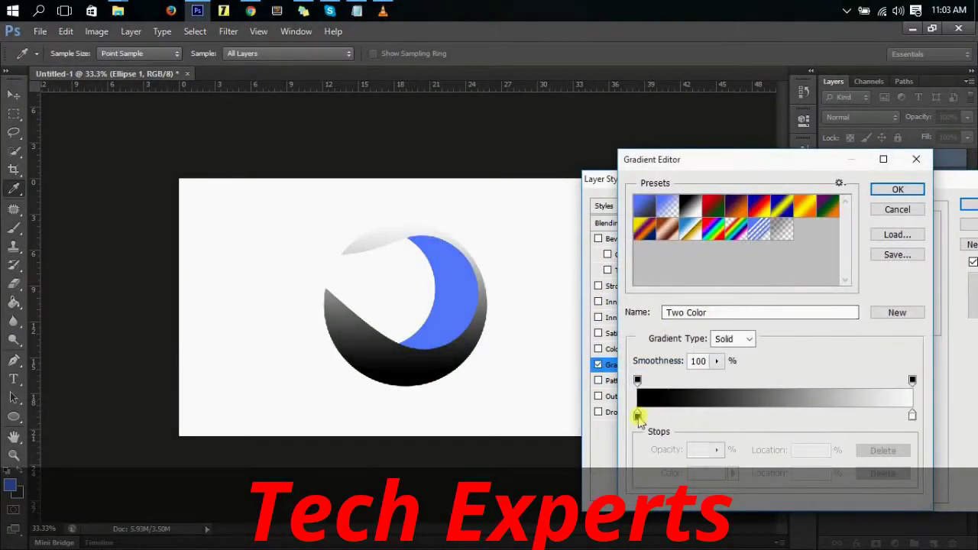
# - Set the gradient's left stop to medium blue #0086c5, copying its hex code
pyautogui.doubleClick(639, 415)
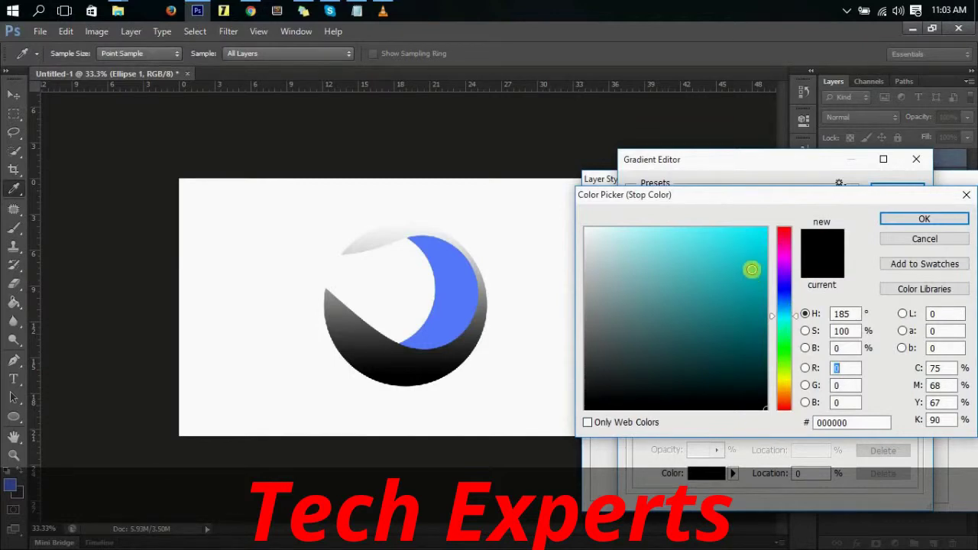
pyautogui.moveTo(752, 269); pyautogui.dragTo(764, 245)
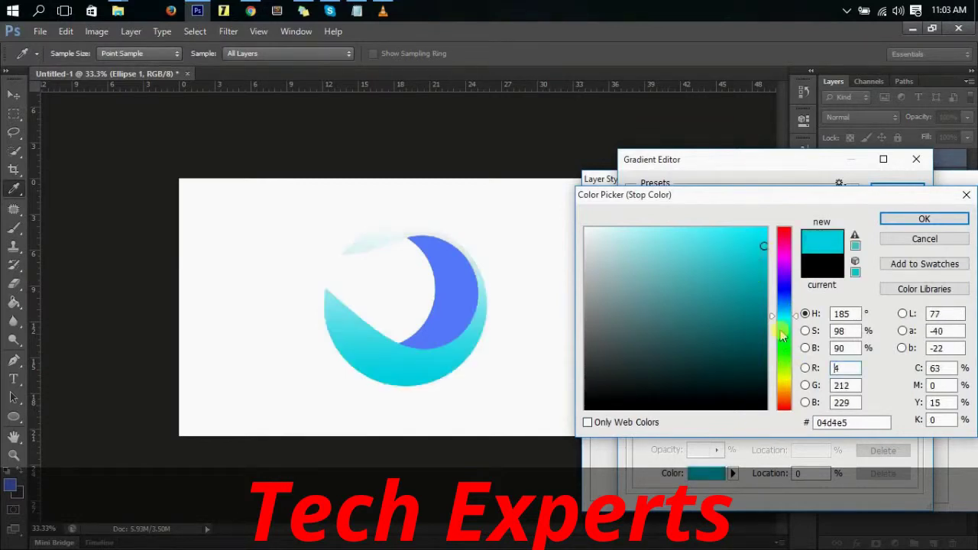
pyautogui.moveTo(783, 323); pyautogui.dragTo(783, 317)
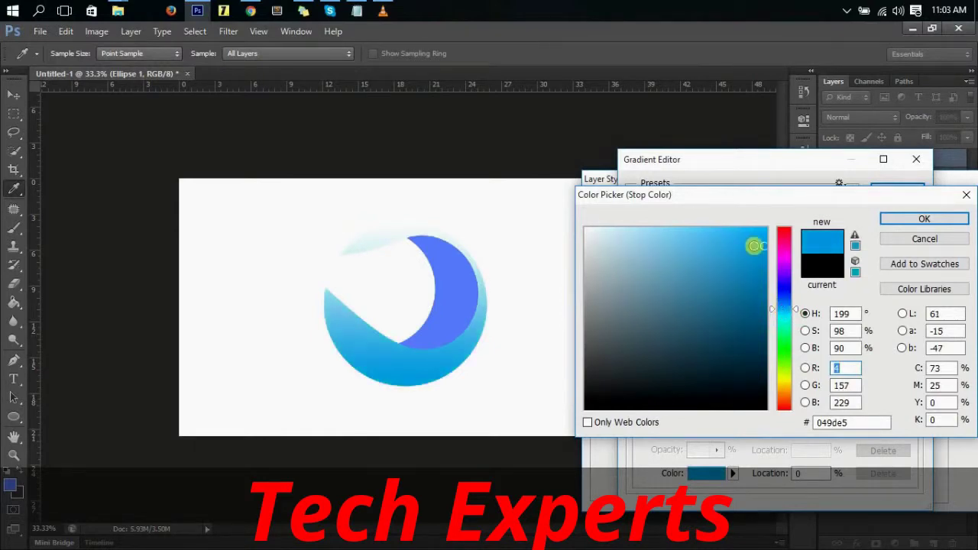
pyautogui.moveTo(755, 245); pyautogui.dragTo(769, 252)
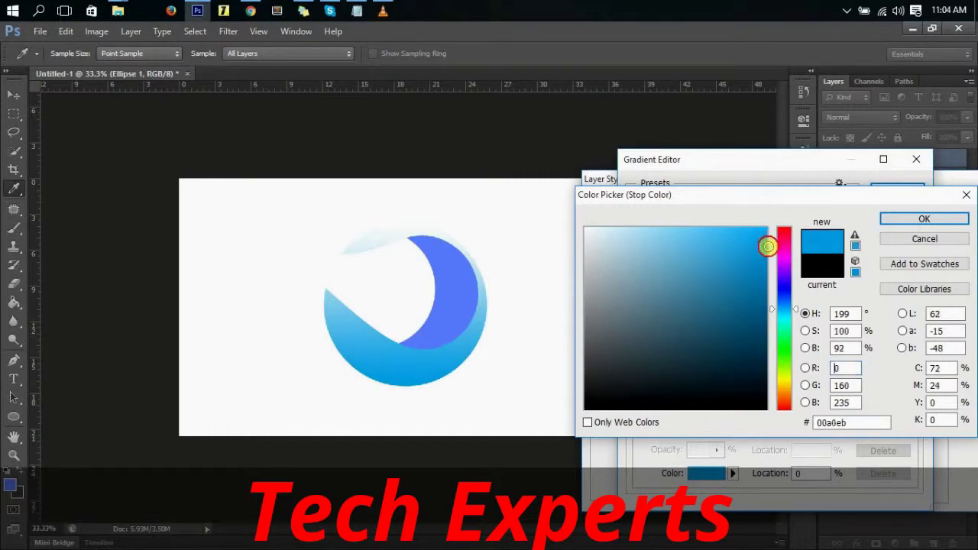
pyautogui.click(769, 266)
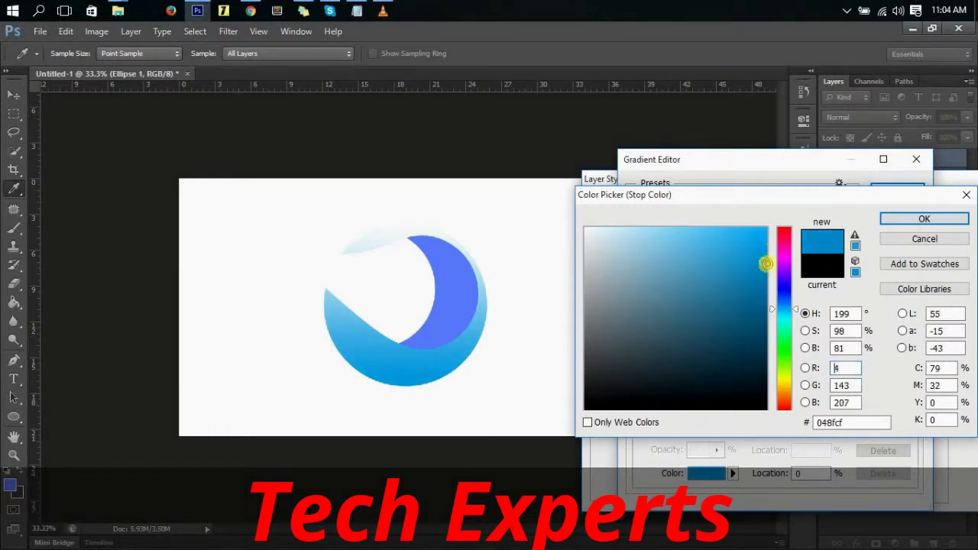
pyautogui.moveTo(769, 266); pyautogui.dragTo(769, 269)
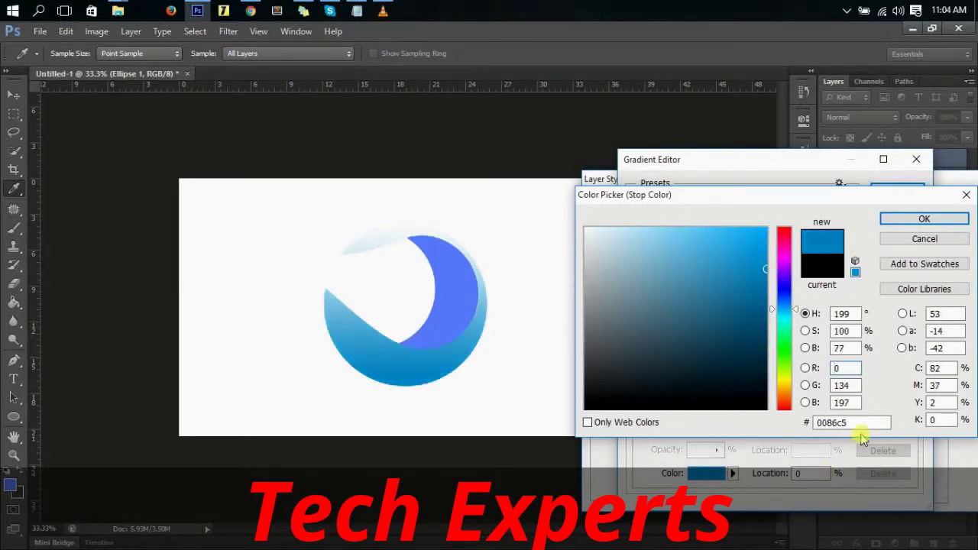
pyautogui.doubleClick(850, 423)
pyautogui.hotkey('ctrl', 'c')
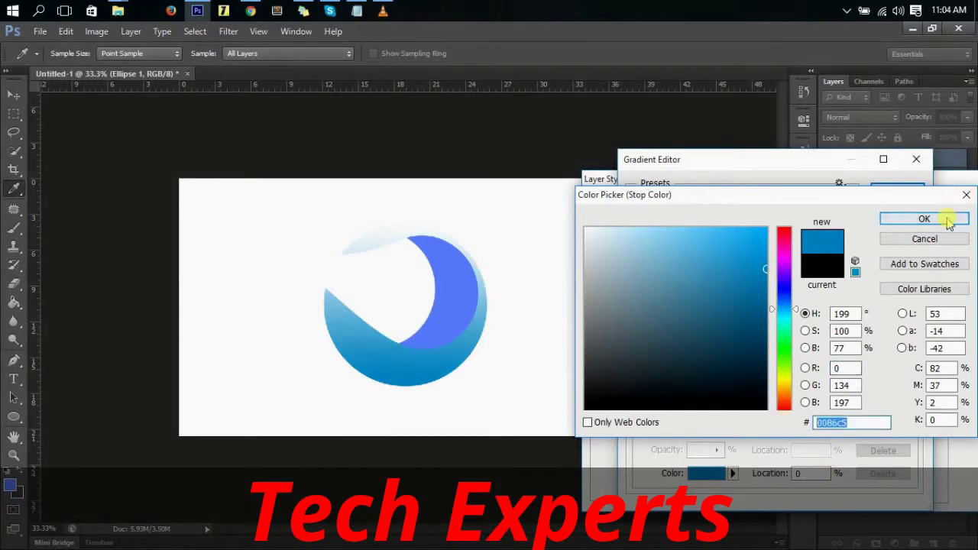
pyautogui.click(941, 219)
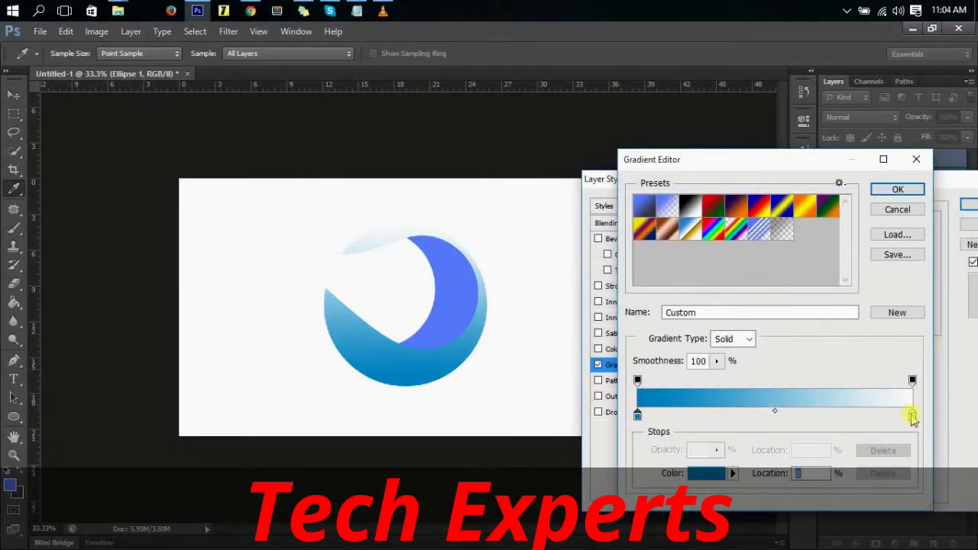
# - Make the right gradient stop bright cyan #13f1ff, starting from the pasted blue, and accept it
pyautogui.doubleClick(913, 415)
pyautogui.doubleClick(871, 422)
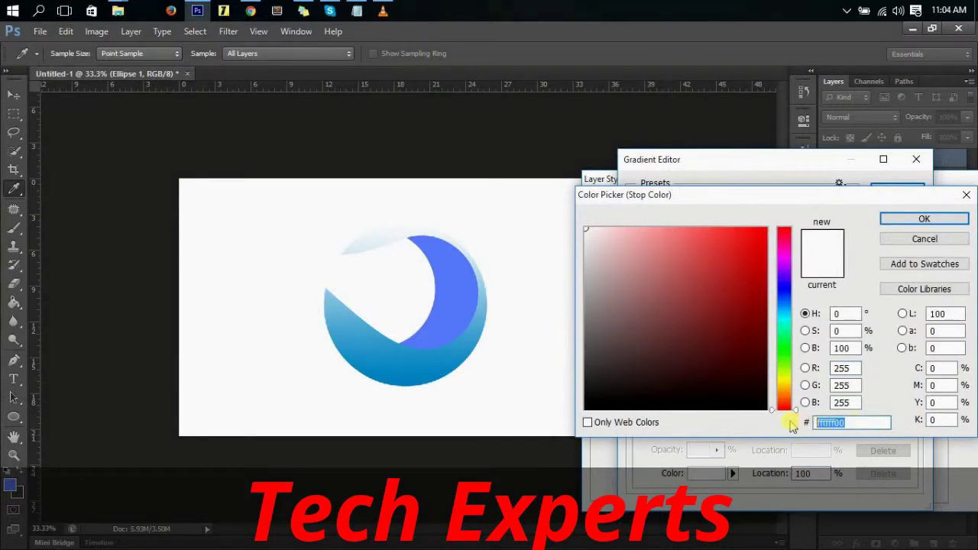
pyautogui.hotkey('ctrl', 'v')
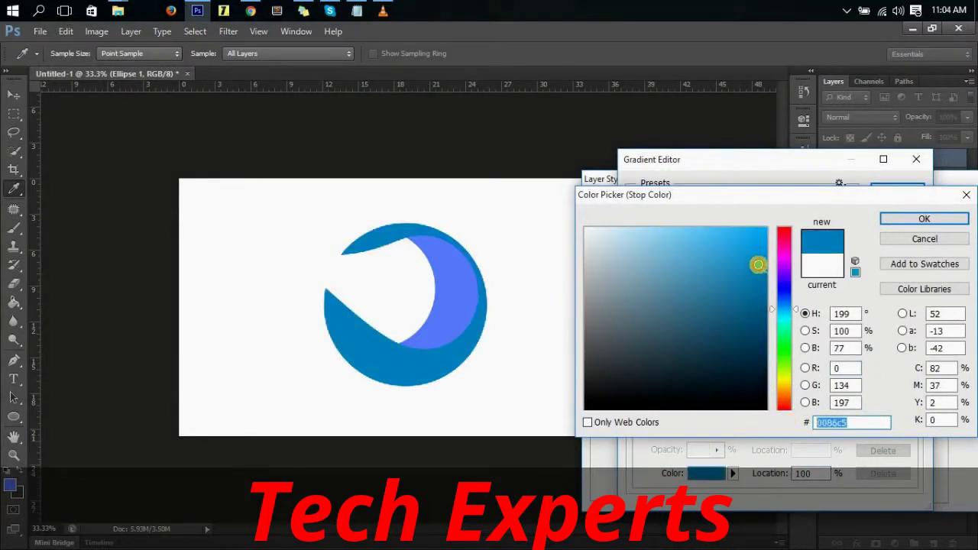
pyautogui.moveTo(757, 262); pyautogui.dragTo(753, 229)
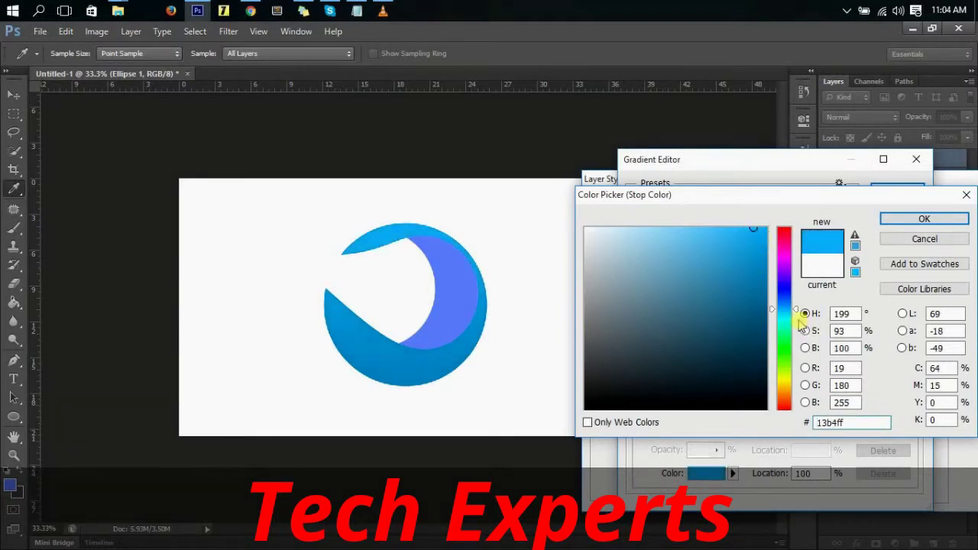
pyautogui.moveTo(800, 325); pyautogui.dragTo(795, 319)
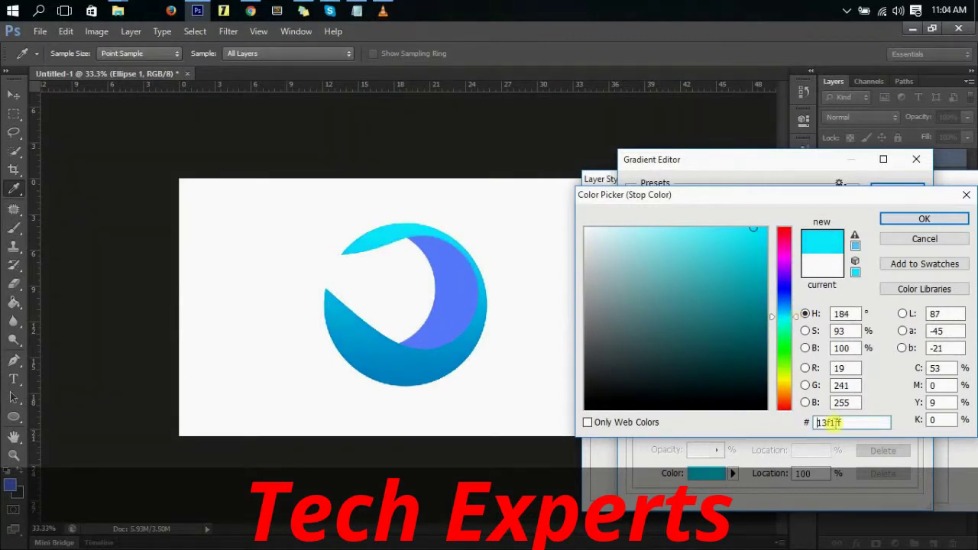
pyautogui.click(921, 219)
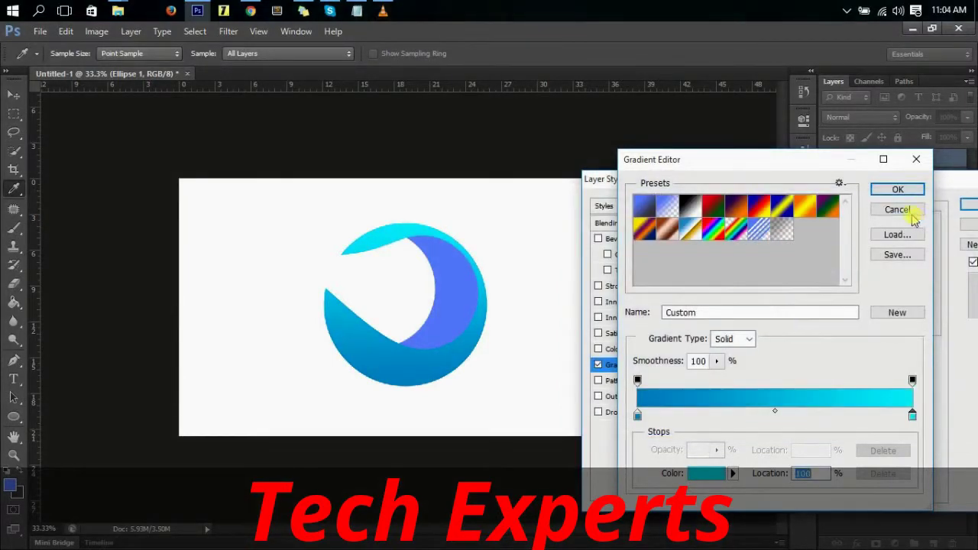
pyautogui.click(902, 191)
# - Apply the ring's style, then copy it from Ellipse 1 and paste onto Ellipse 2
pyautogui.click(967, 205)
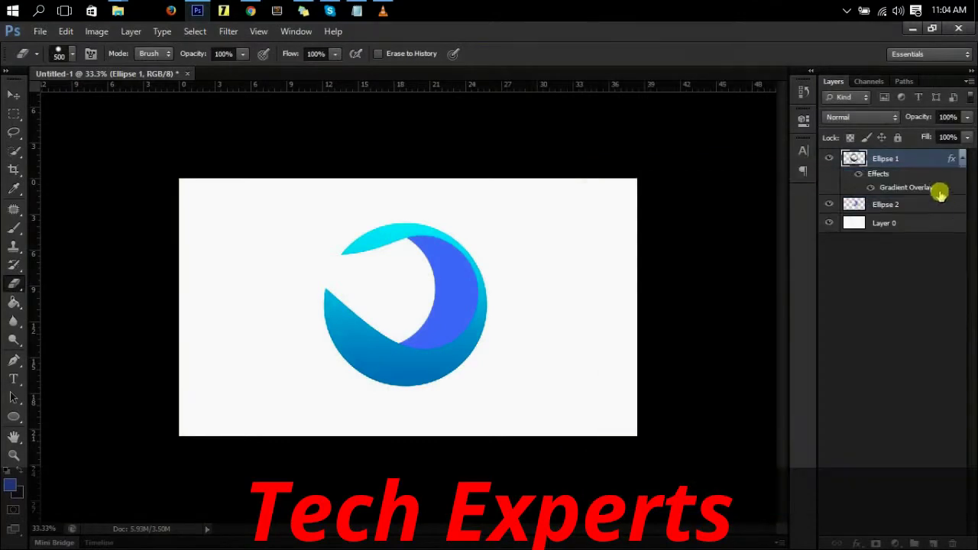
pyautogui.rightClick(917, 162)
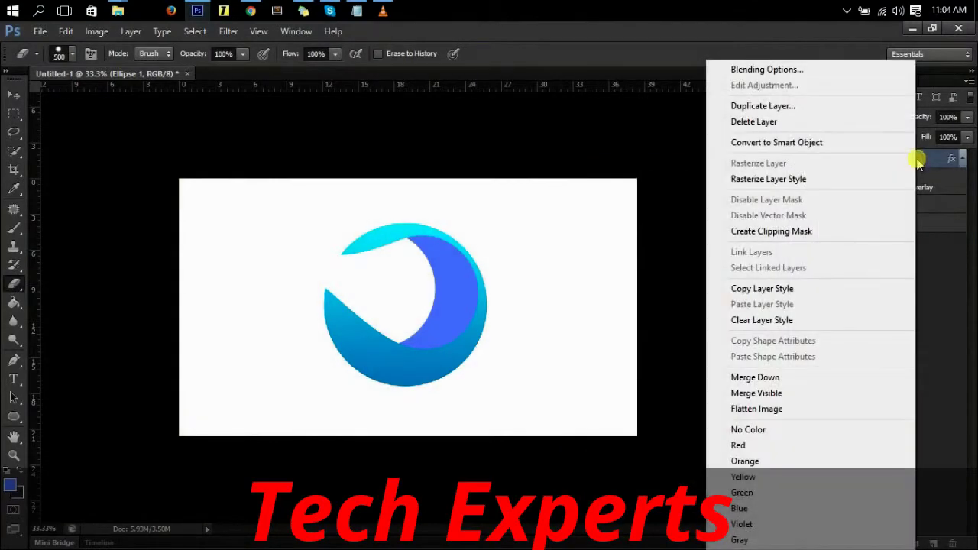
pyautogui.click(796, 289)
pyautogui.click(886, 205)
pyautogui.rightClick(886, 205)
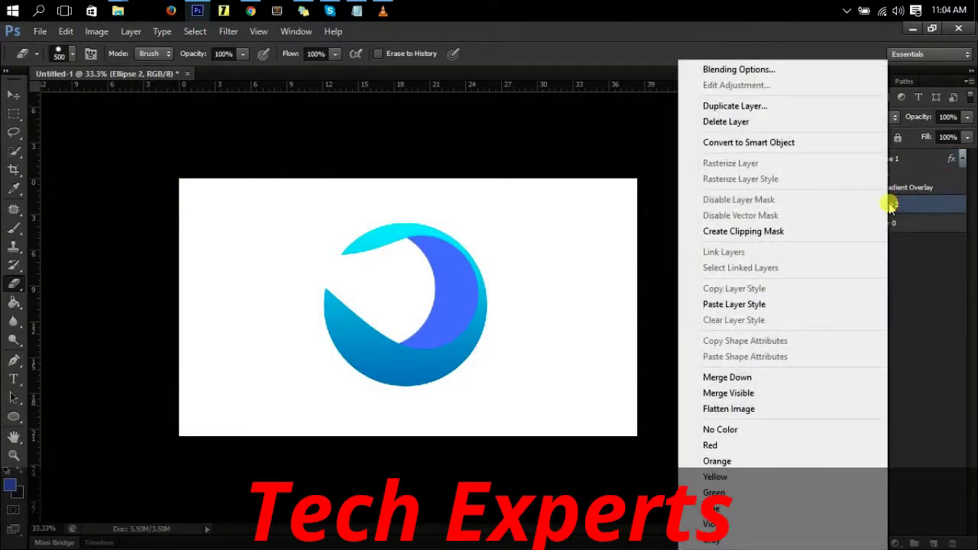
pyautogui.click(762, 305)
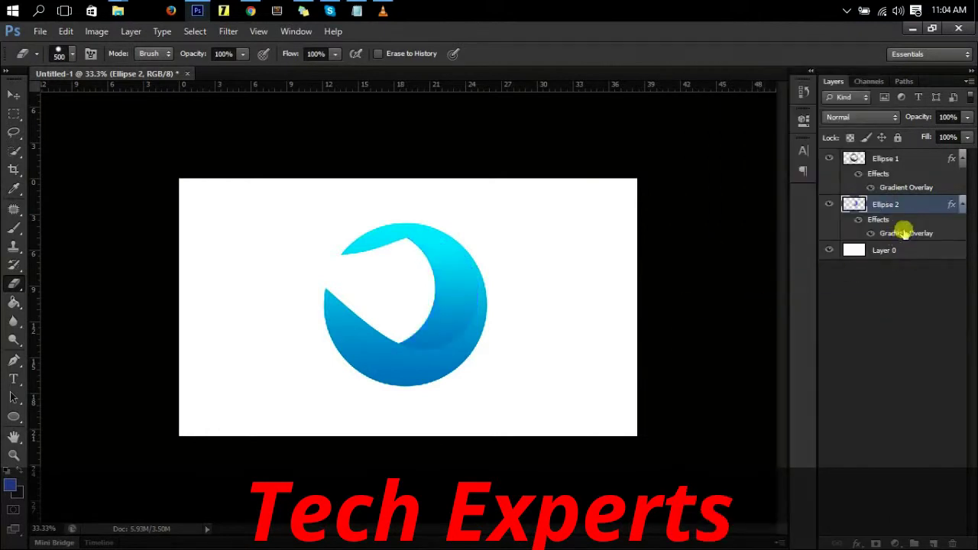
# - Reverse Ellipse 2's gradient overlay direction and apply it
pyautogui.doubleClick(879, 220)
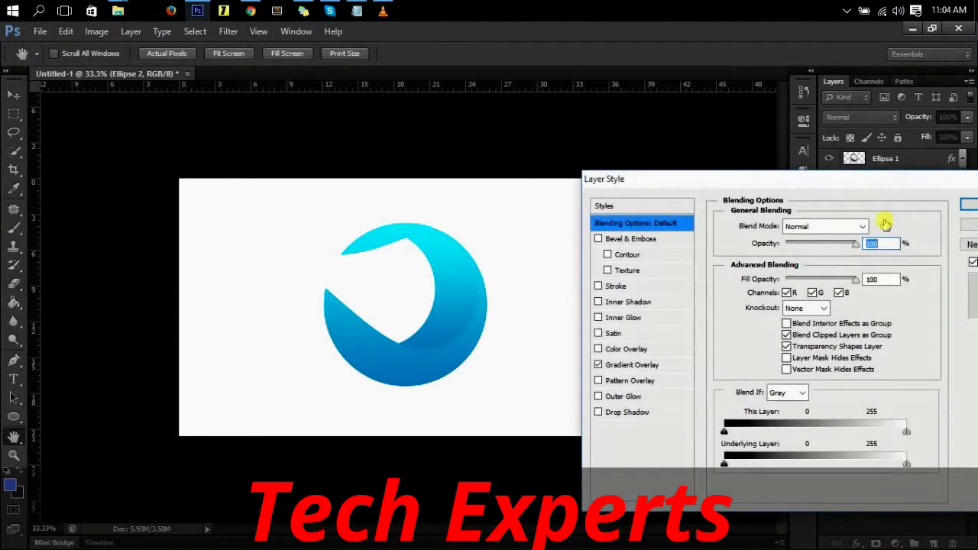
pyautogui.click(643, 365)
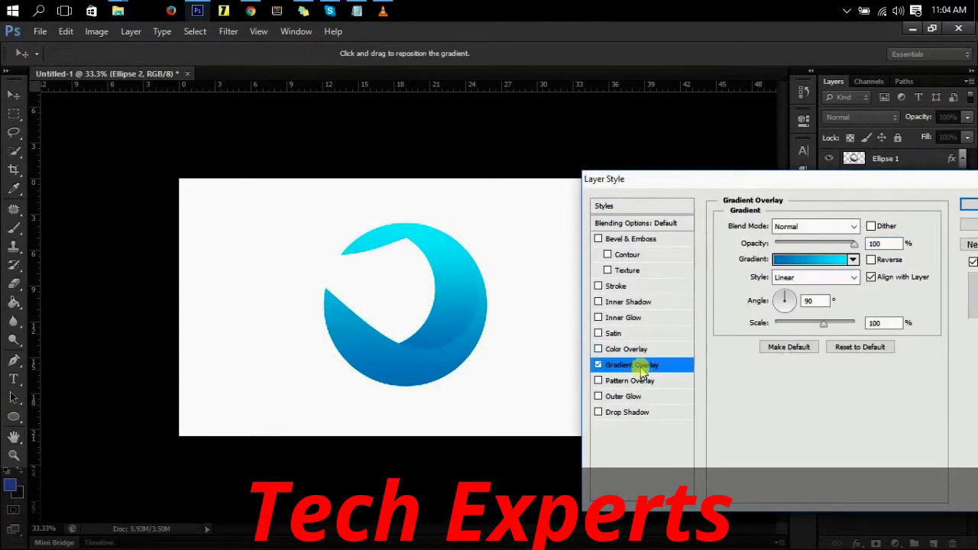
pyautogui.click(870, 260)
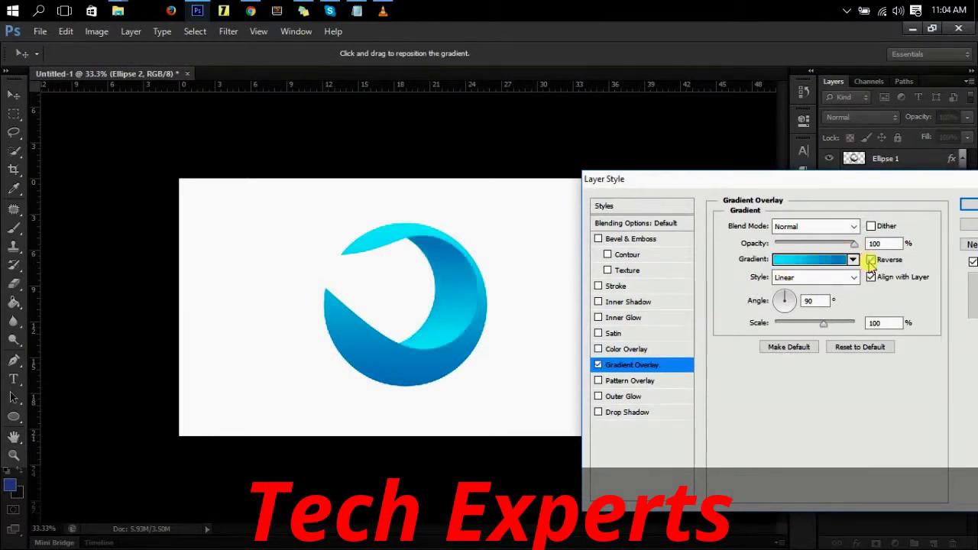
pyautogui.moveTo(847, 185); pyautogui.dragTo(800, 191)
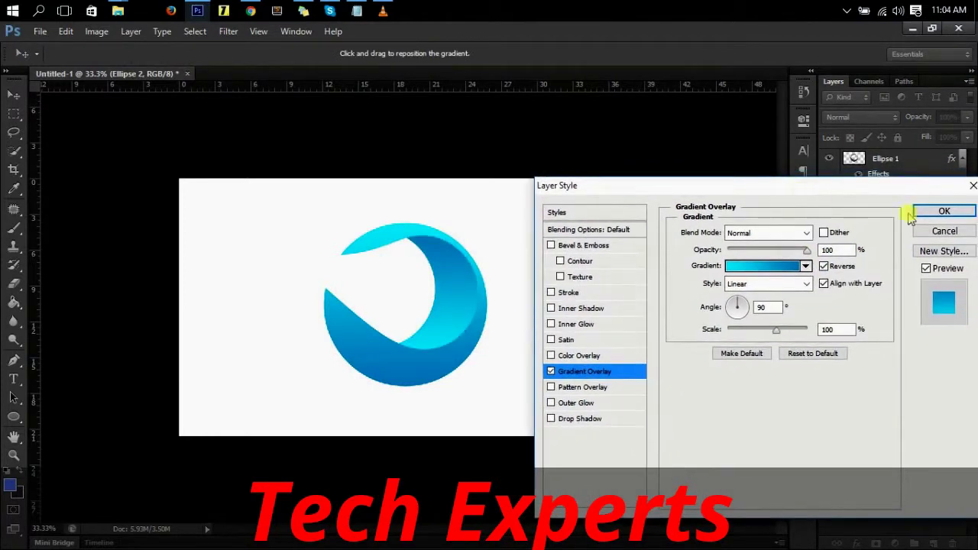
pyautogui.click(960, 217)
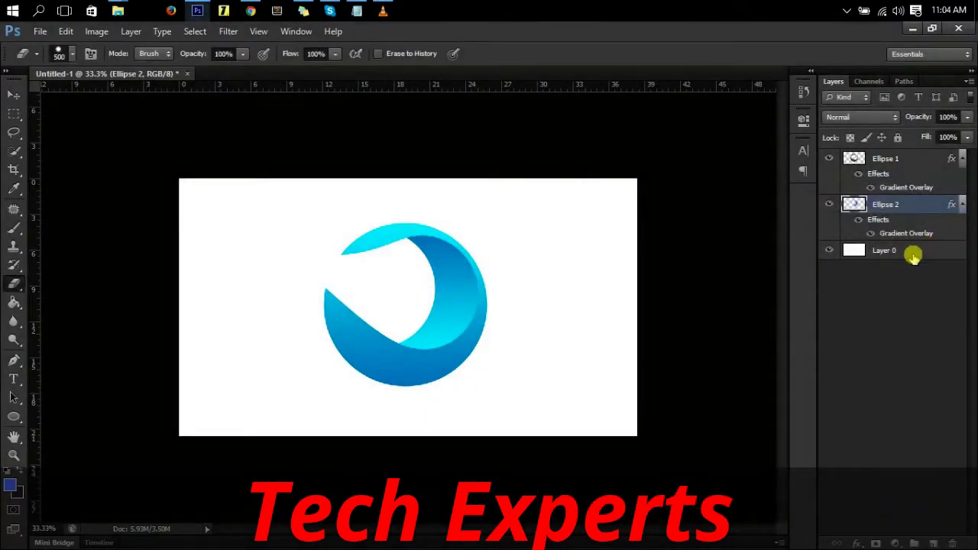
# - Add a new Layer 1 on top with the outer ring's pixels selected
pyautogui.click(896, 160)
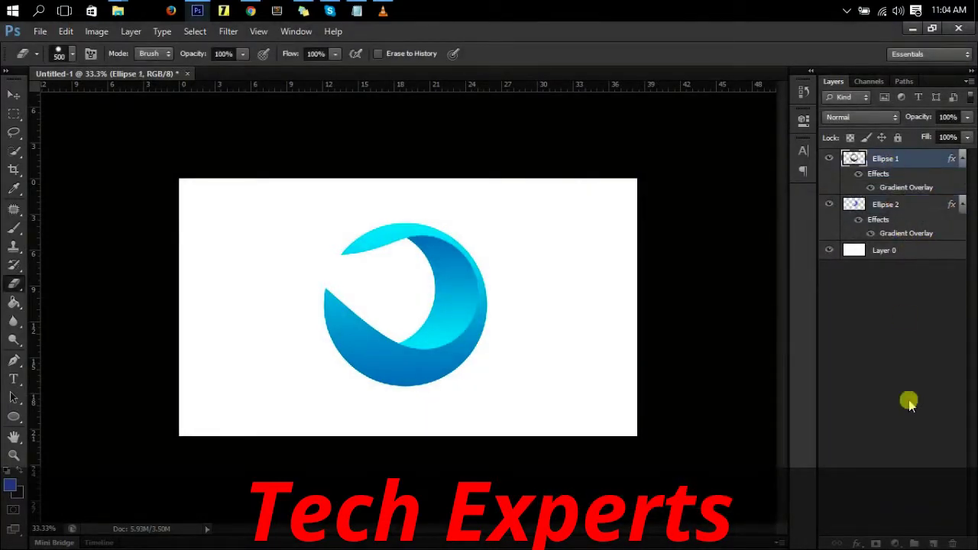
pyautogui.click(931, 542)
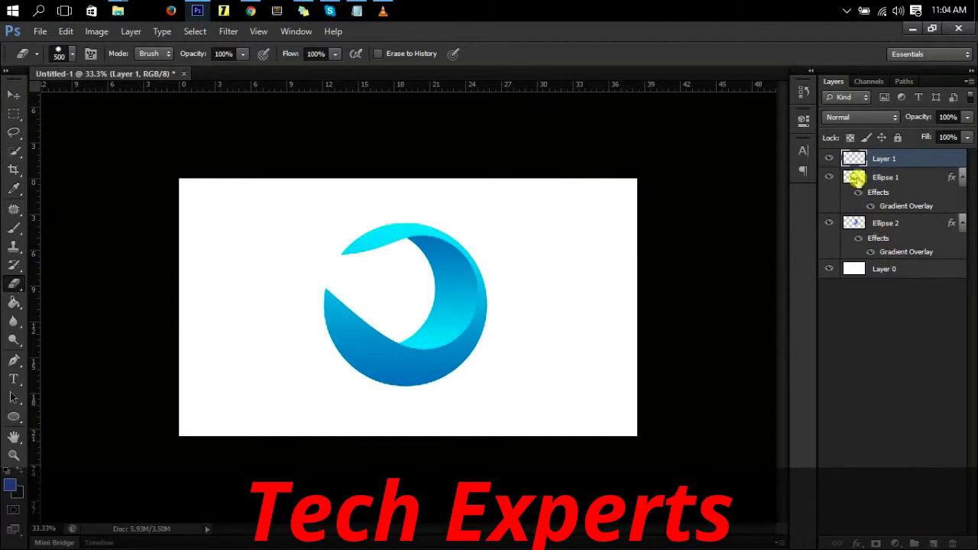
pyautogui.rightClick(855, 182)
pyautogui.click(834, 223)
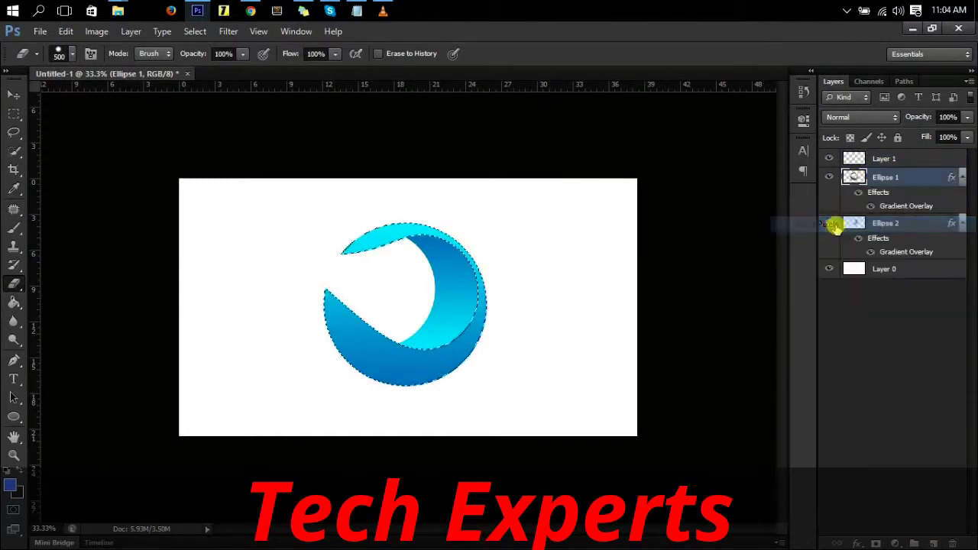
pyautogui.click(899, 161)
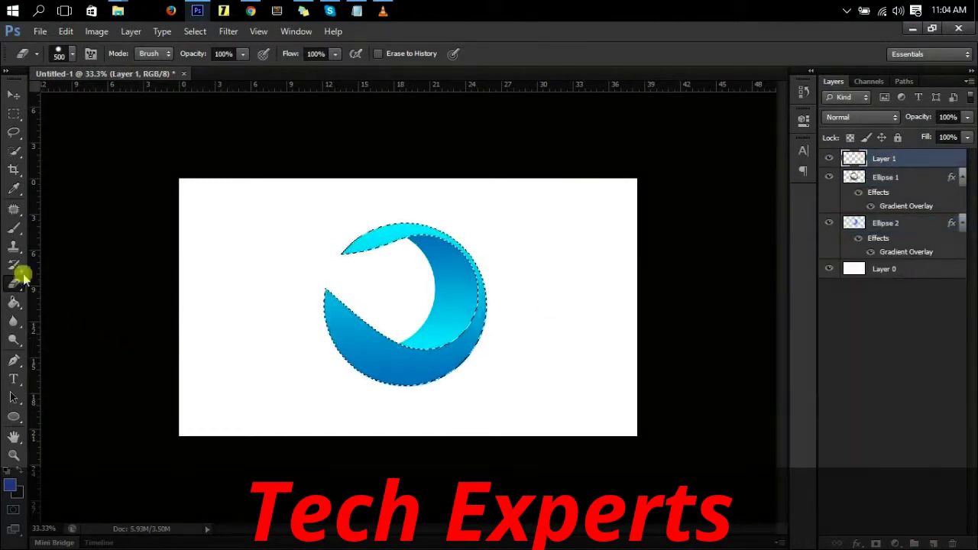
# - Paint soft black shading with an enlarged brush along the ring's lower-right edge
pyautogui.click(11, 229)
pyautogui.click(9, 485)
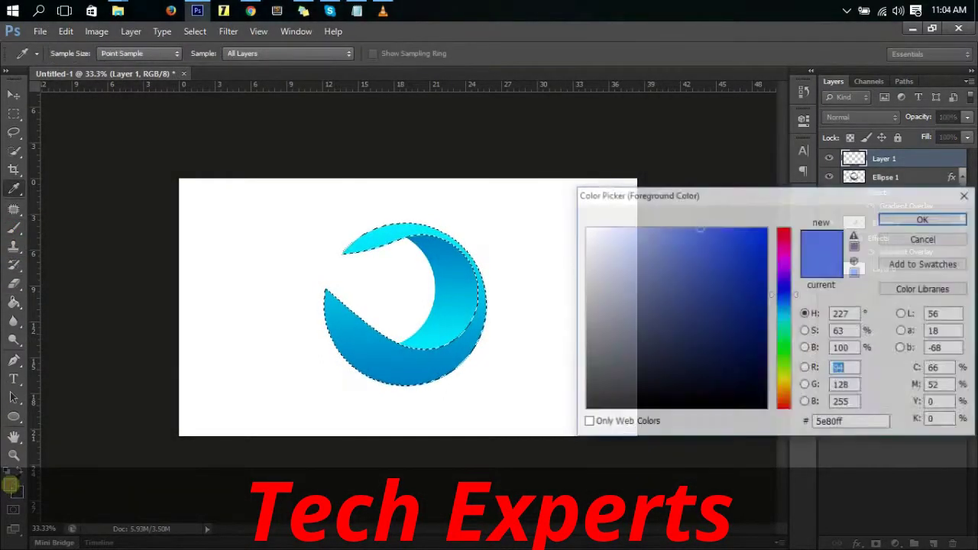
pyautogui.moveTo(593, 396); pyautogui.dragTo(531, 451)
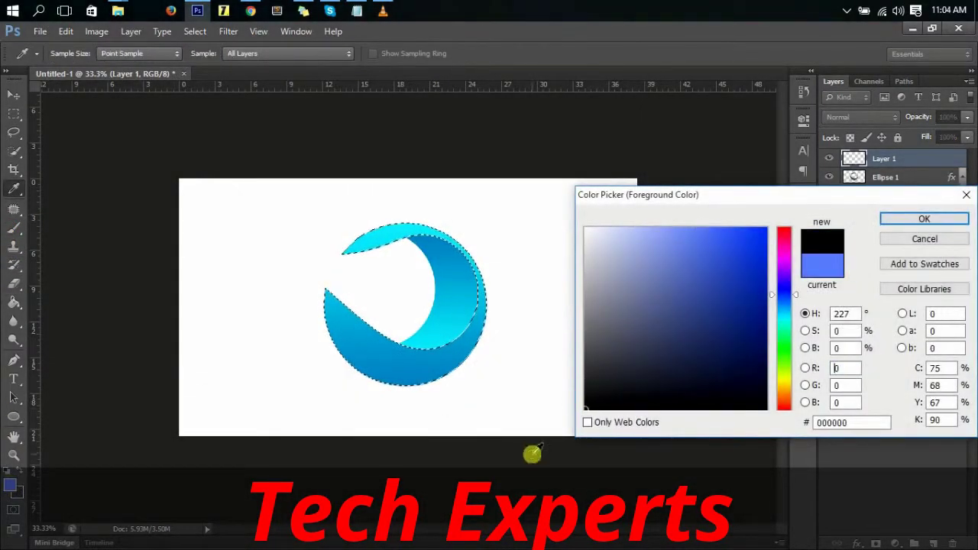
pyautogui.click(924, 219)
pyautogui.press(']')
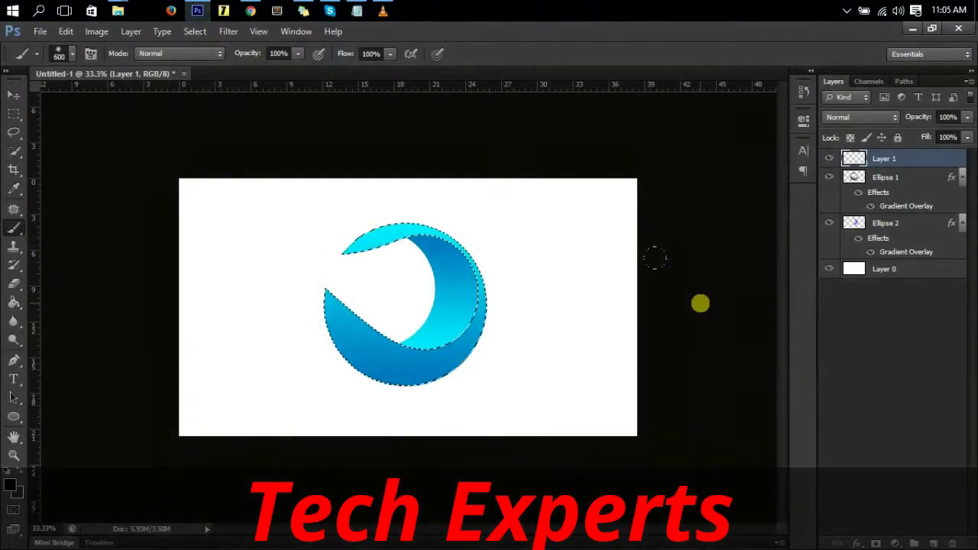
pyautogui.press(']')
pyautogui.press(']')
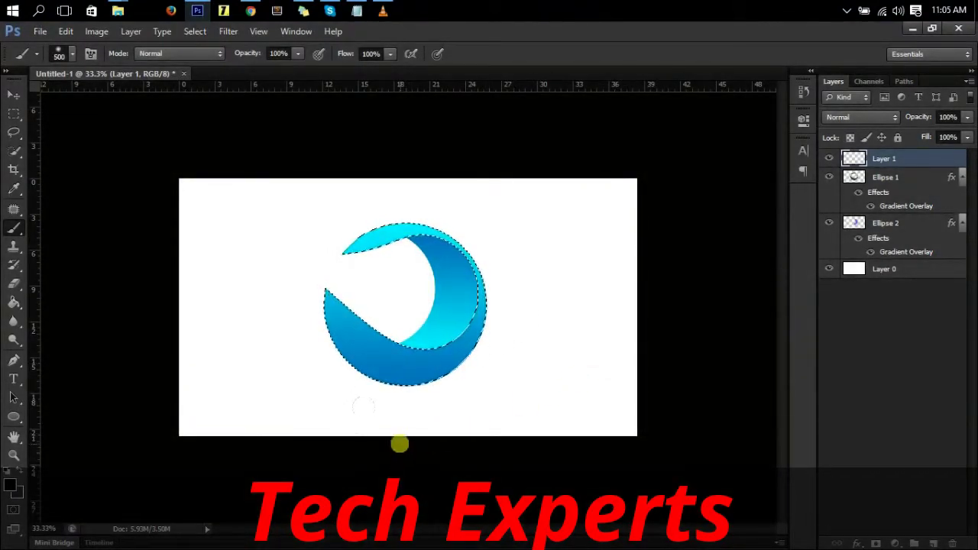
pyautogui.moveTo(360, 396); pyautogui.dragTo(370, 399)
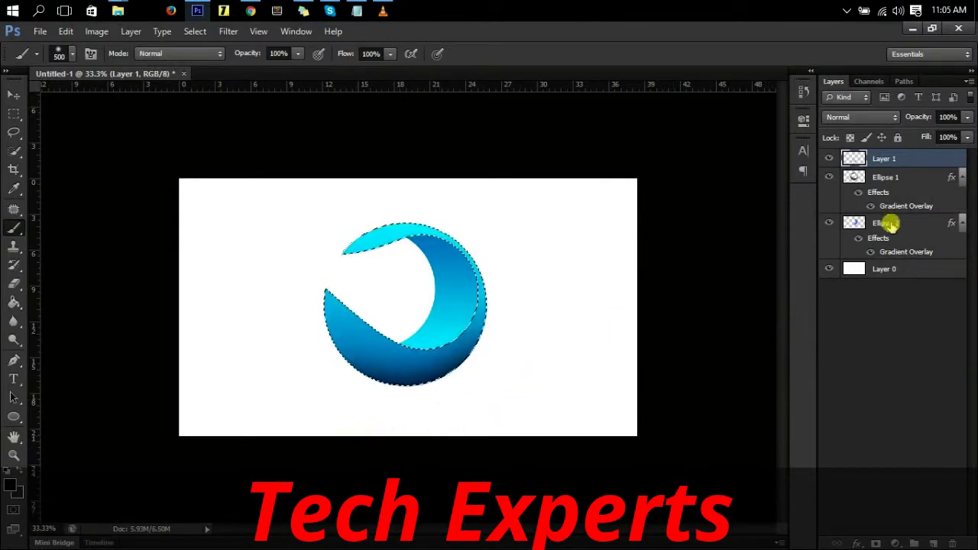
# - On a new layer, paint white gloss along the ring's top, then deselect
pyautogui.click(932, 543)
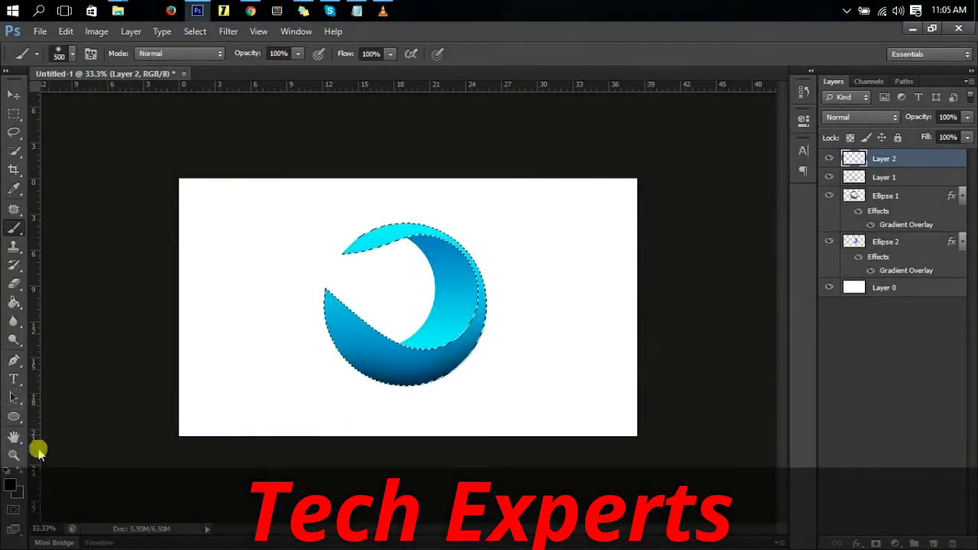
pyautogui.click(11, 484)
pyautogui.moveTo(637, 256); pyautogui.dragTo(580, 200)
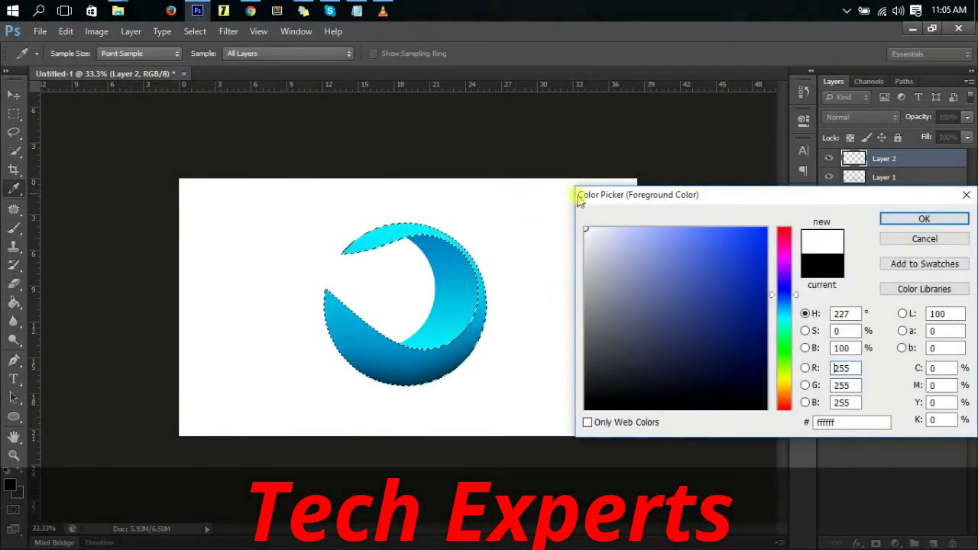
pyautogui.click(902, 218)
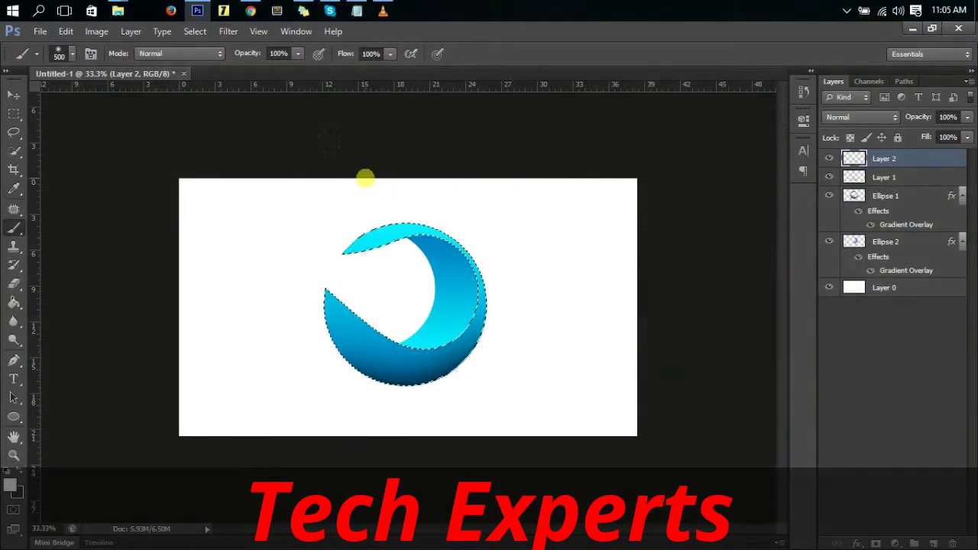
pyautogui.moveTo(365, 179); pyautogui.dragTo(356, 188)
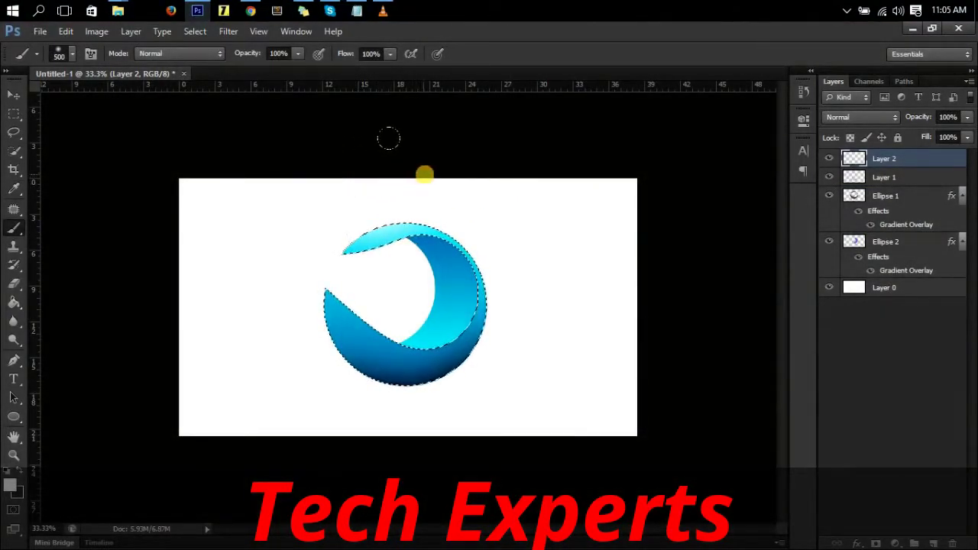
pyautogui.moveTo(406, 140); pyautogui.dragTo(452, 187)
pyautogui.hotkey('ctrl', 'd')
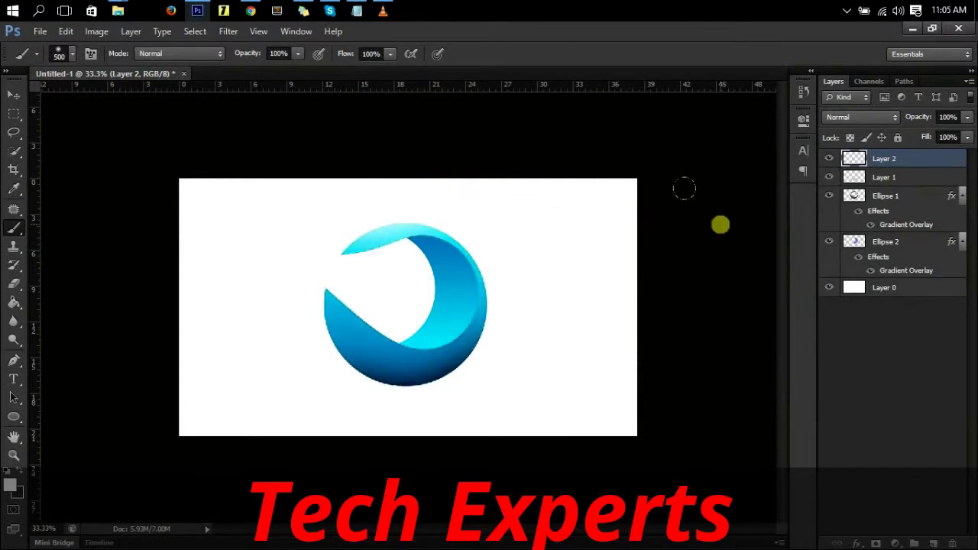
# - Rename the layers to 'Shadow( black )' and 'White Gloss'
pyautogui.doubleClick(895, 177)
pyautogui.write('Shadow( black )')
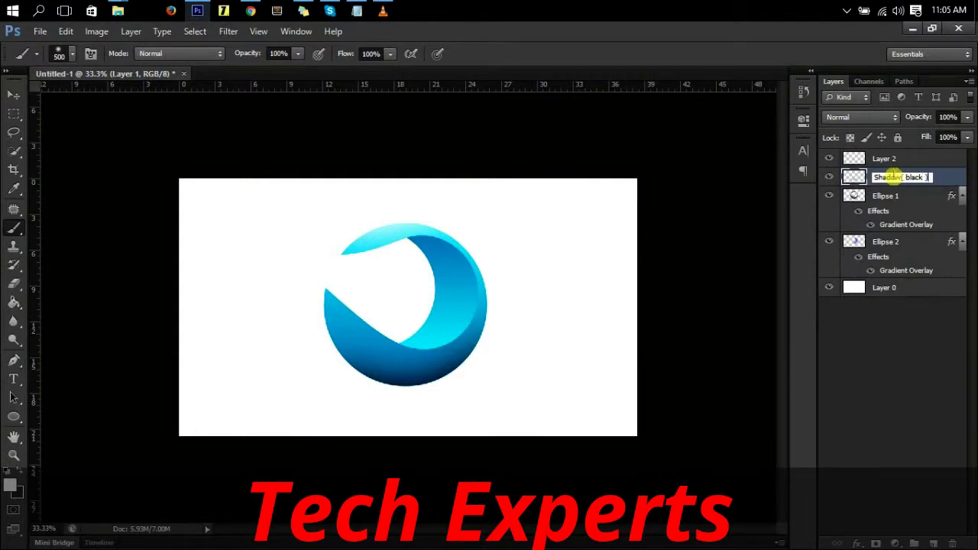
pyautogui.press('Return')
pyautogui.doubleClick(888, 157)
pyautogui.write('White Gloss')
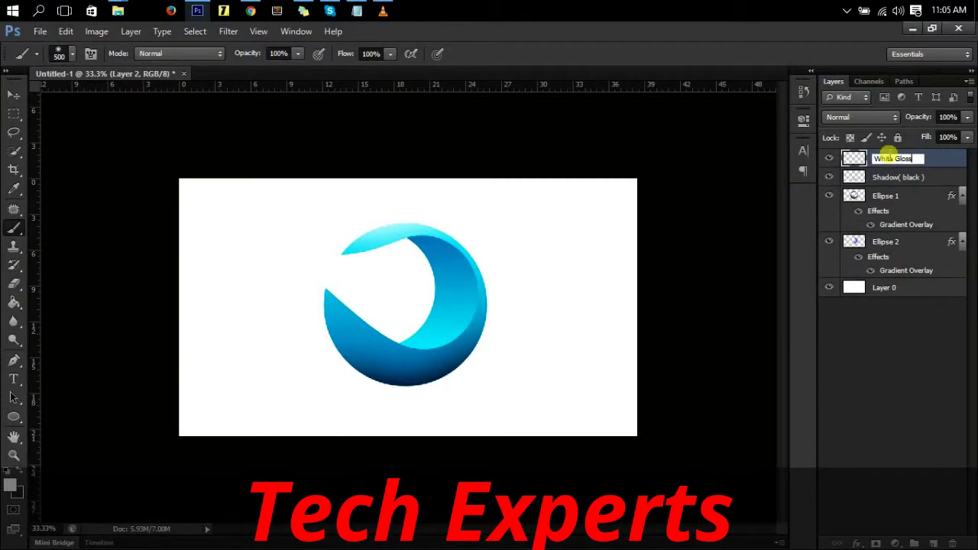
pyautogui.press('Return')
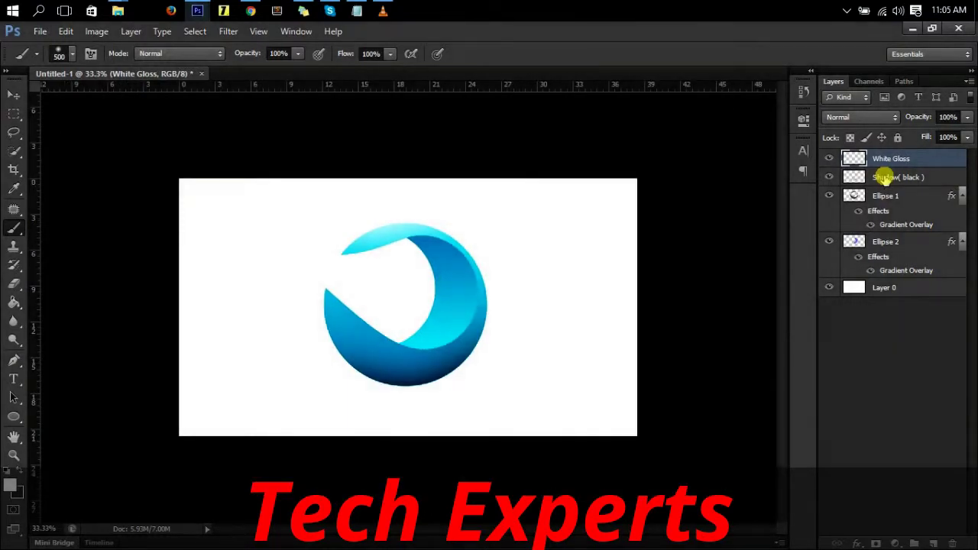
# - Draw an ellipse circle left of the blue ring and fill it red
pyautogui.click(19, 416)
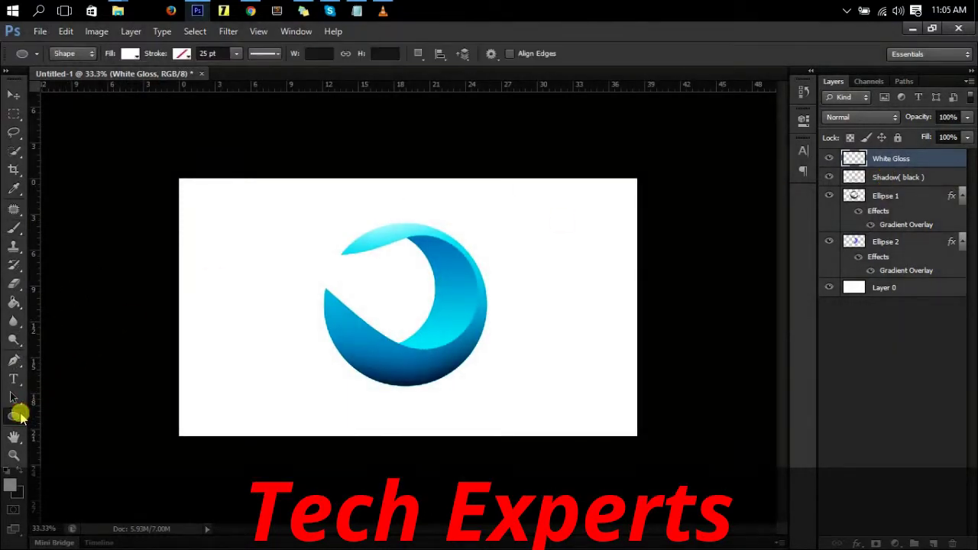
pyautogui.moveTo(255, 327); pyautogui.dragTo(297, 392)
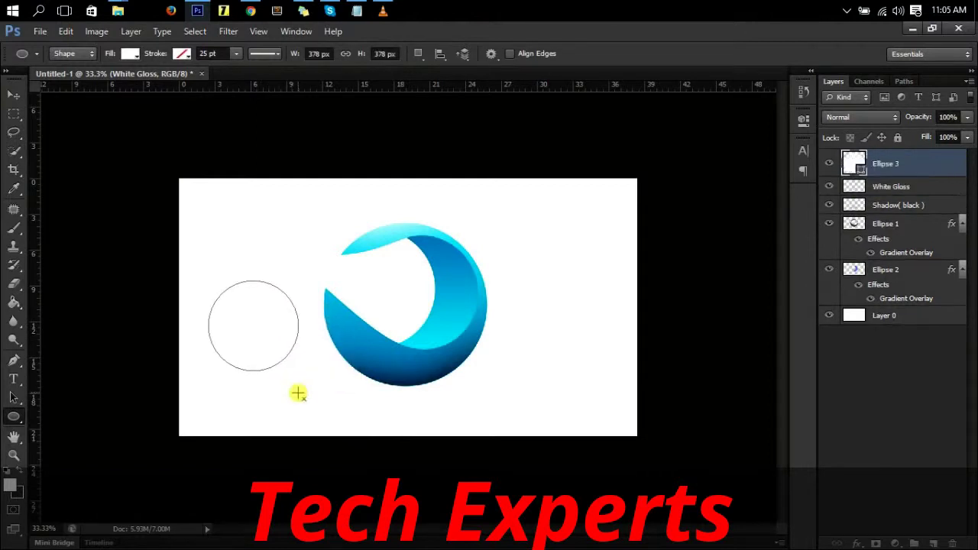
pyautogui.click(130, 53)
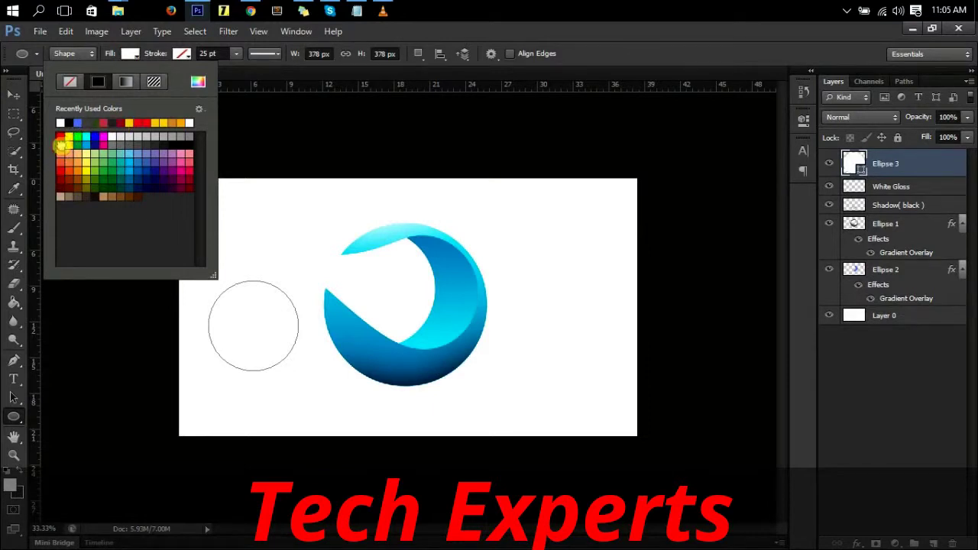
pyautogui.click(60, 143)
pyautogui.click(582, 45)
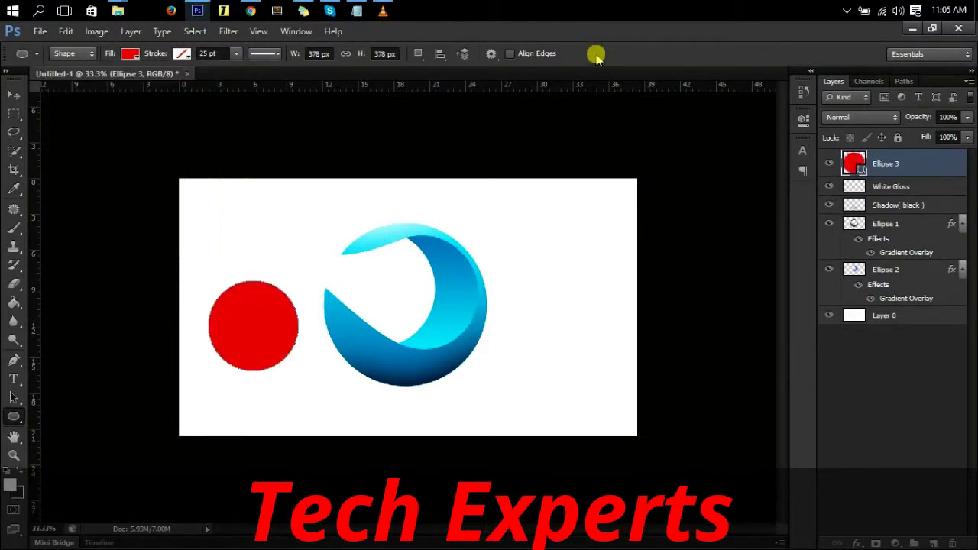
pyautogui.click(65, 31)
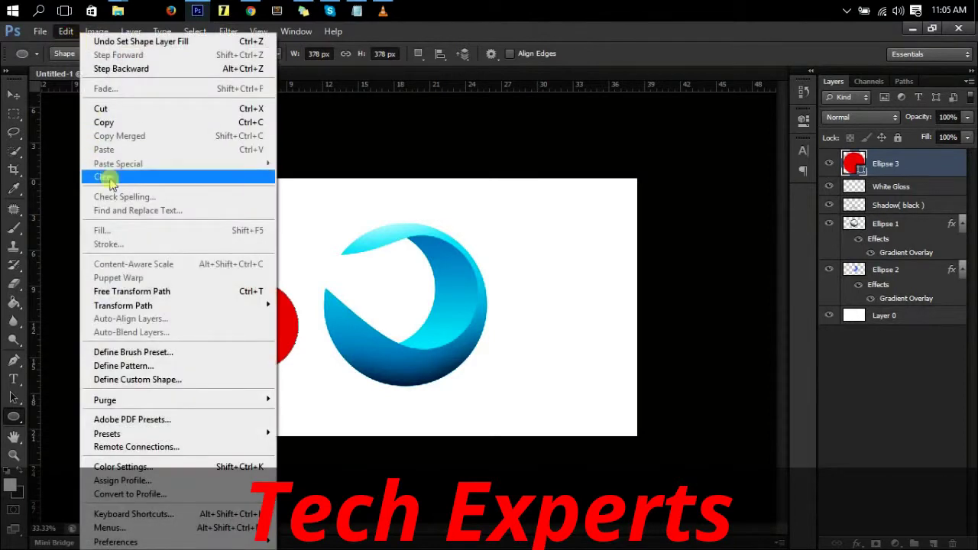
# - Warp the red circle into a teardrop with a pointed tip at the top
pyautogui.click(149, 291)
pyautogui.rightClick(230, 292)
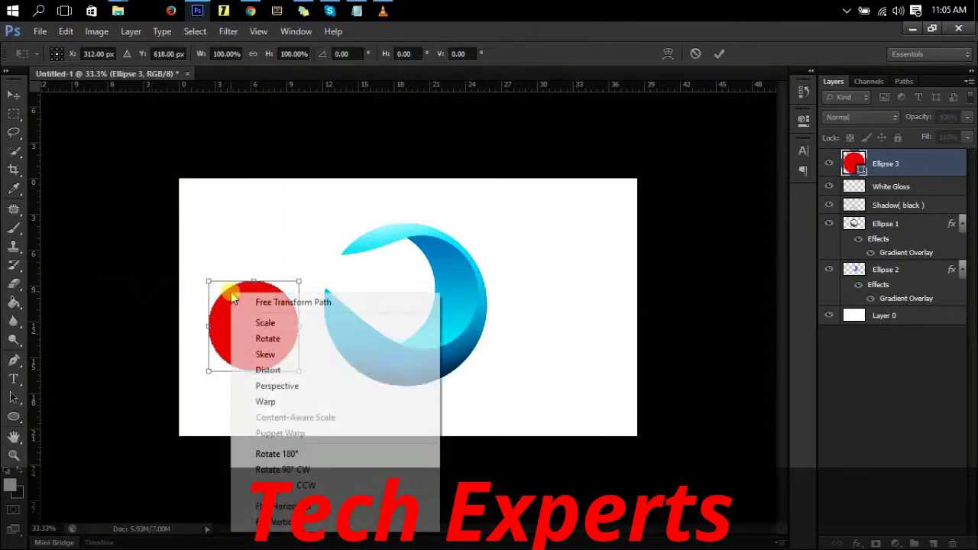
pyautogui.click(265, 401)
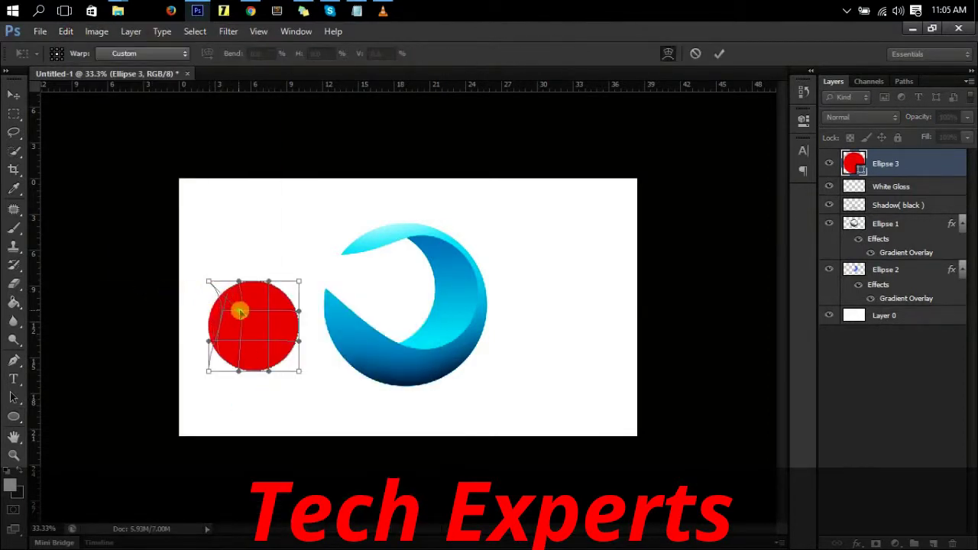
pyautogui.moveTo(252, 310)
pyautogui.mouseDown()
pyautogui.moveTo(206, 284)
pyautogui.moveTo(269, 257)
pyautogui.moveTo(264, 264)
pyautogui.mouseUp()
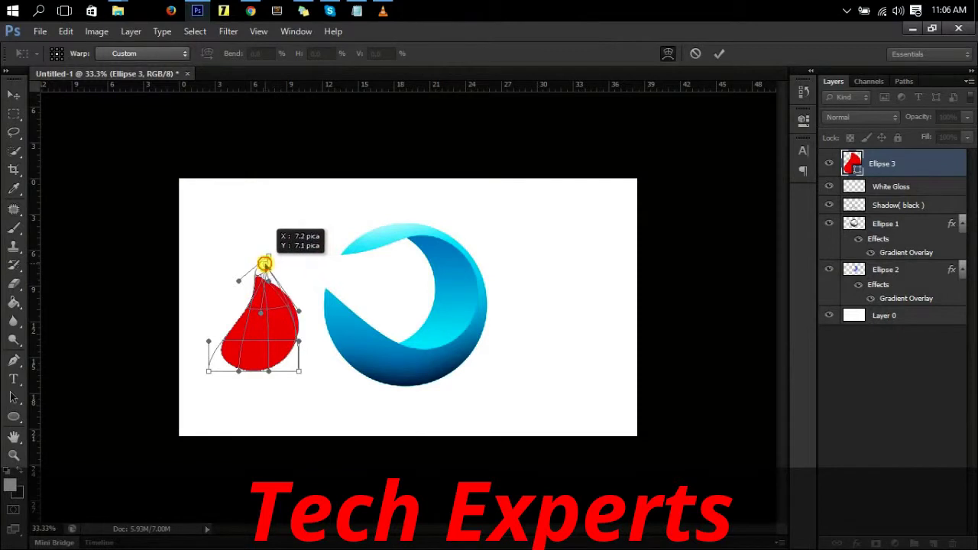
pyautogui.moveTo(210, 371); pyautogui.dragTo(217, 351)
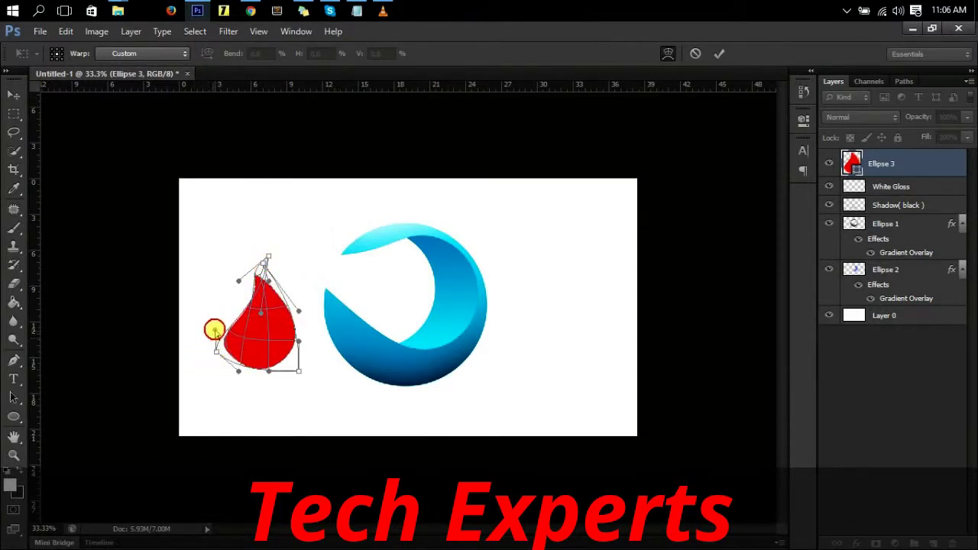
pyautogui.moveTo(219, 349); pyautogui.dragTo(226, 329)
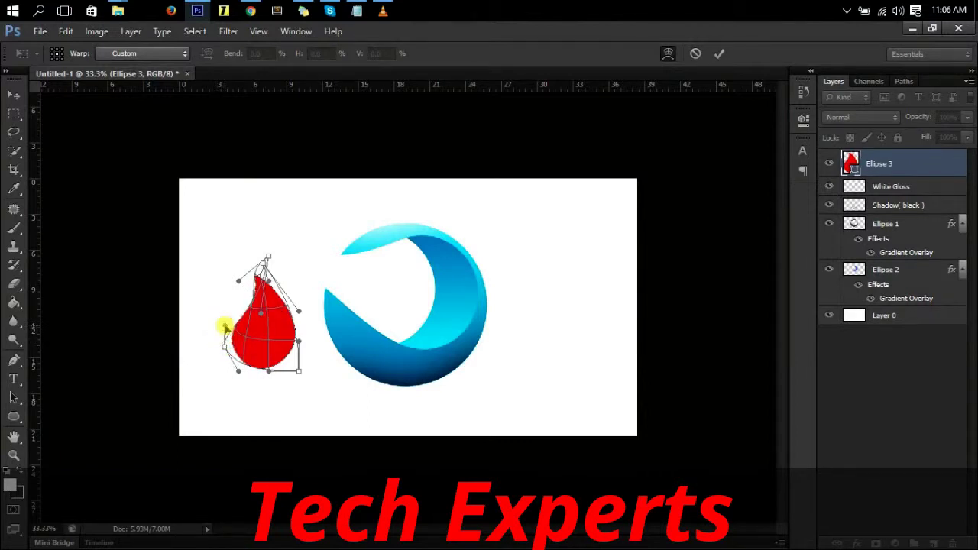
pyautogui.click(719, 53)
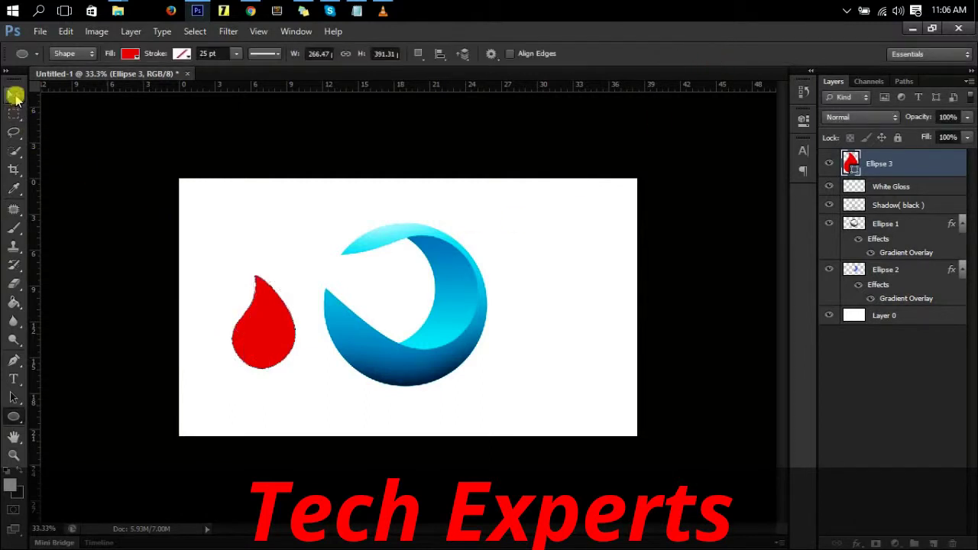
# - Move the red drop into the ring's centre and scale it slightly smaller
pyautogui.click(14, 95)
pyautogui.moveTo(271, 316); pyautogui.dragTo(413, 294)
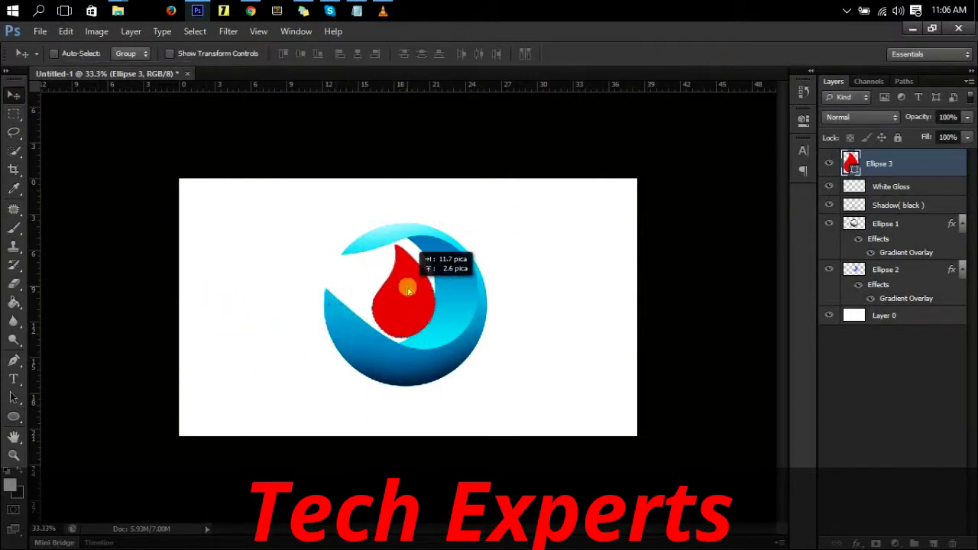
pyautogui.hotkey('ctrl', 't')
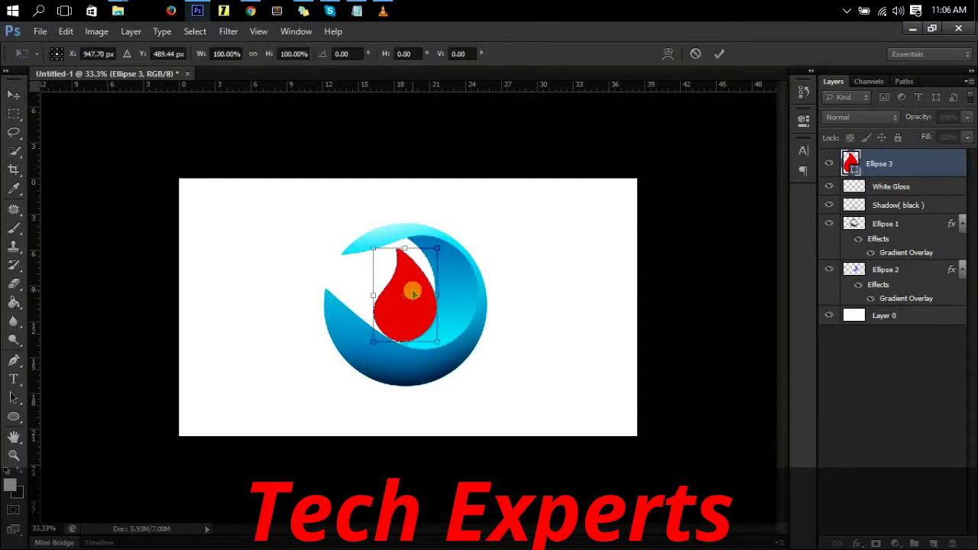
pyautogui.moveTo(381, 257); pyautogui.dragTo(388, 266)
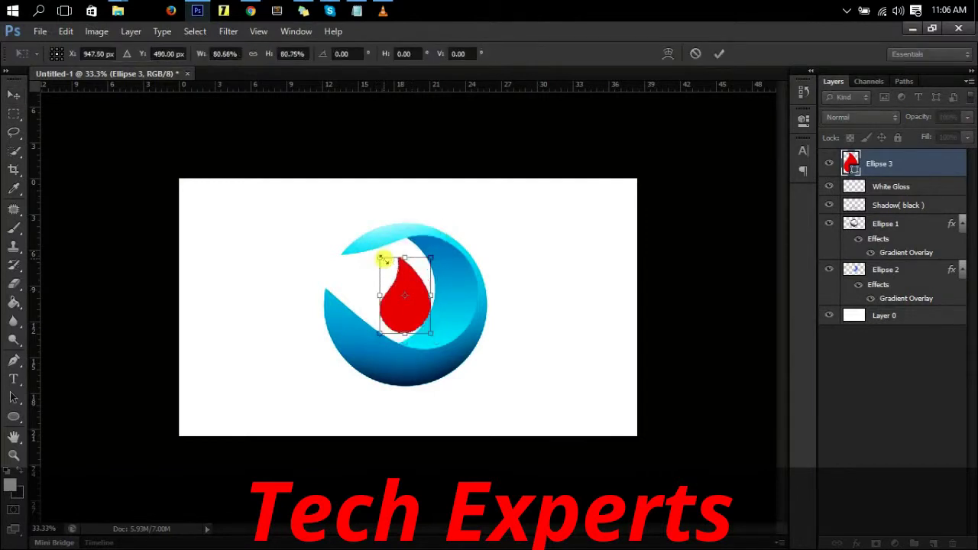
pyautogui.press('Return')
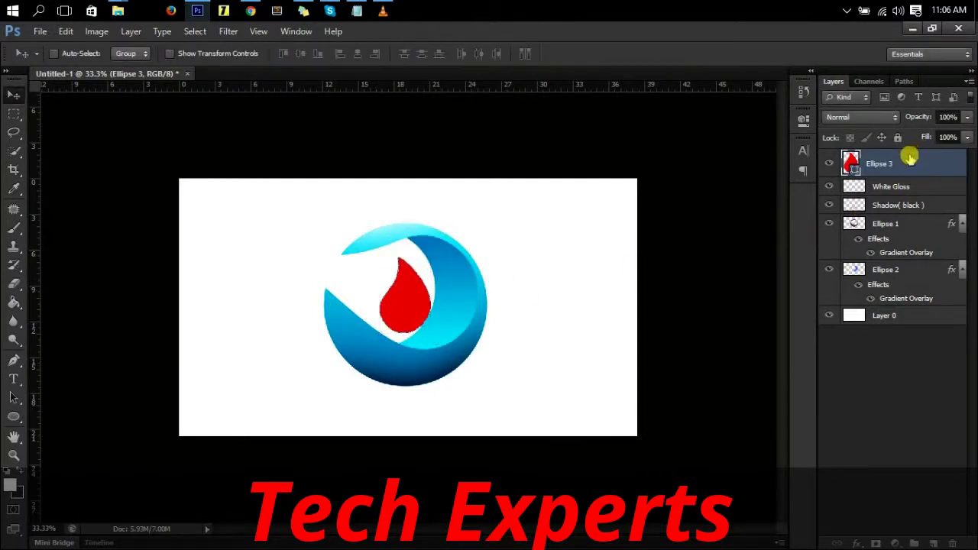
pyautogui.rightClick(910, 157)
# - Give the drop Bevel & Emboss: Depth 256, Size 95, Soften 5, lower highlight and shadow opacity
pyautogui.click(822, 67)
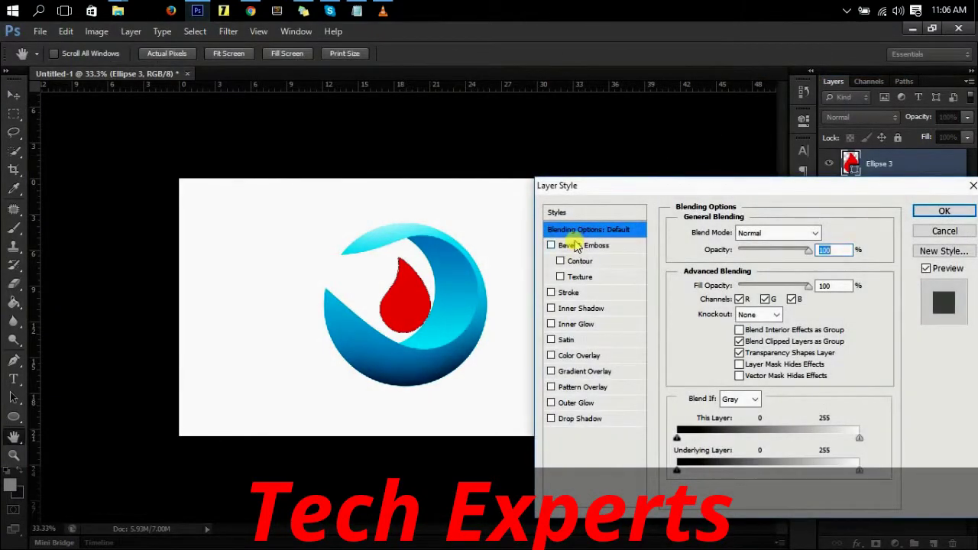
pyautogui.click(578, 246)
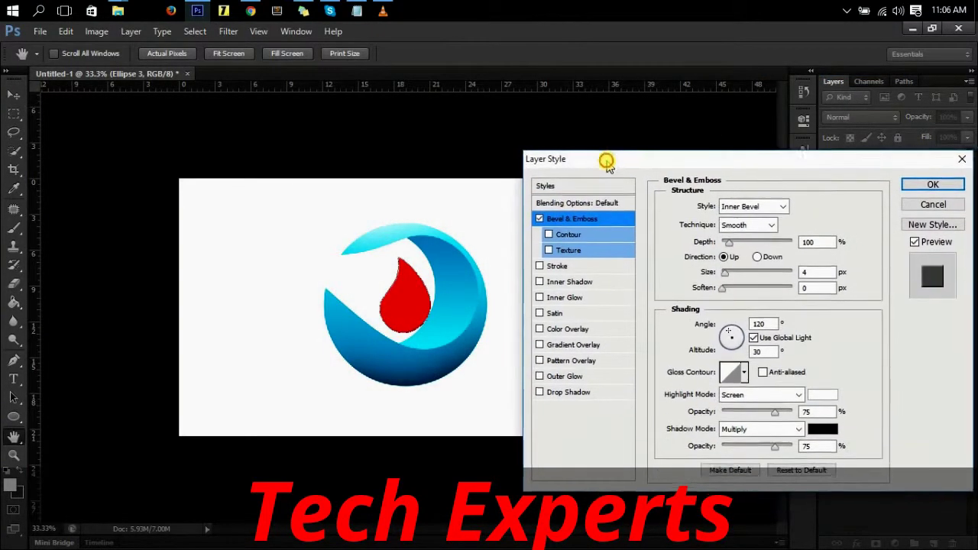
pyautogui.moveTo(619, 188); pyautogui.dragTo(605, 148)
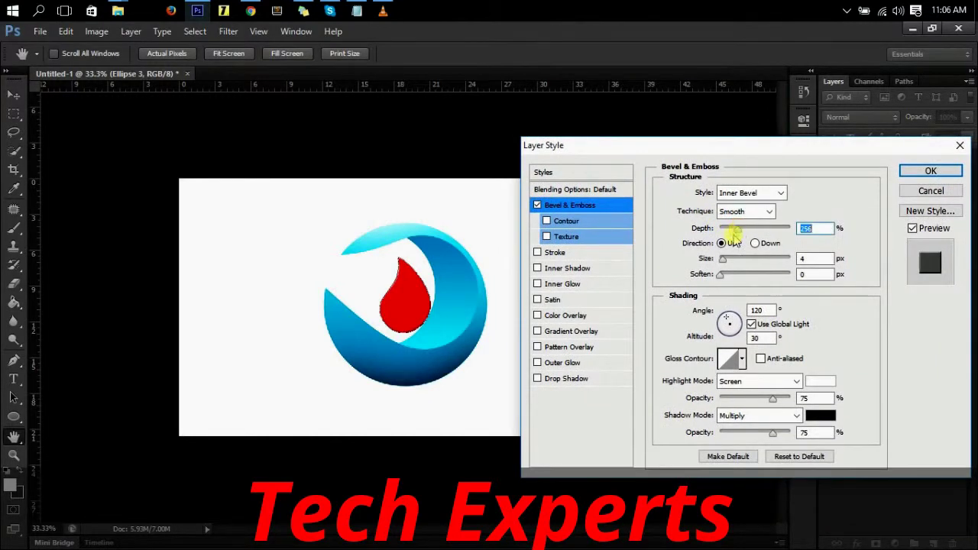
pyautogui.moveTo(723, 264); pyautogui.dragTo(747, 263)
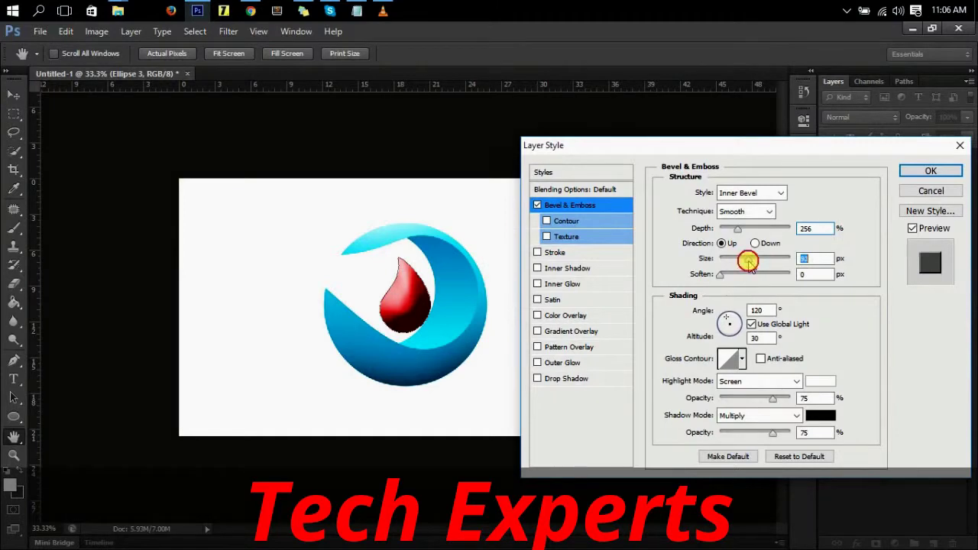
pyautogui.click(728, 275)
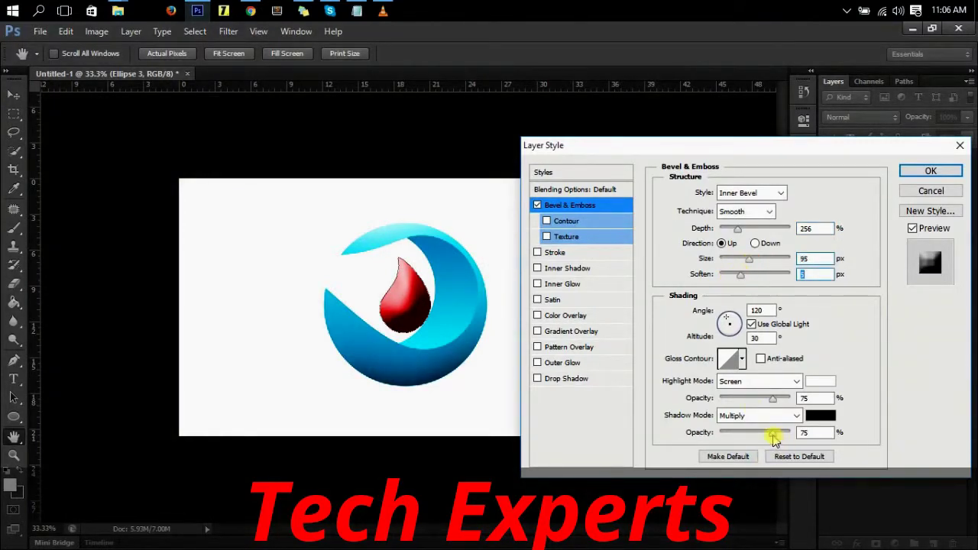
pyautogui.moveTo(774, 435); pyautogui.dragTo(745, 437)
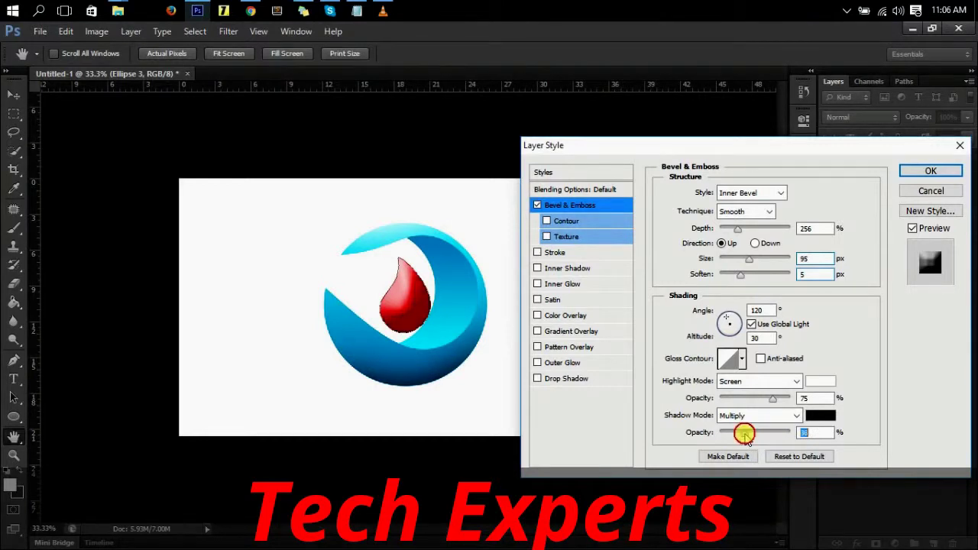
pyautogui.moveTo(773, 398); pyautogui.dragTo(742, 400)
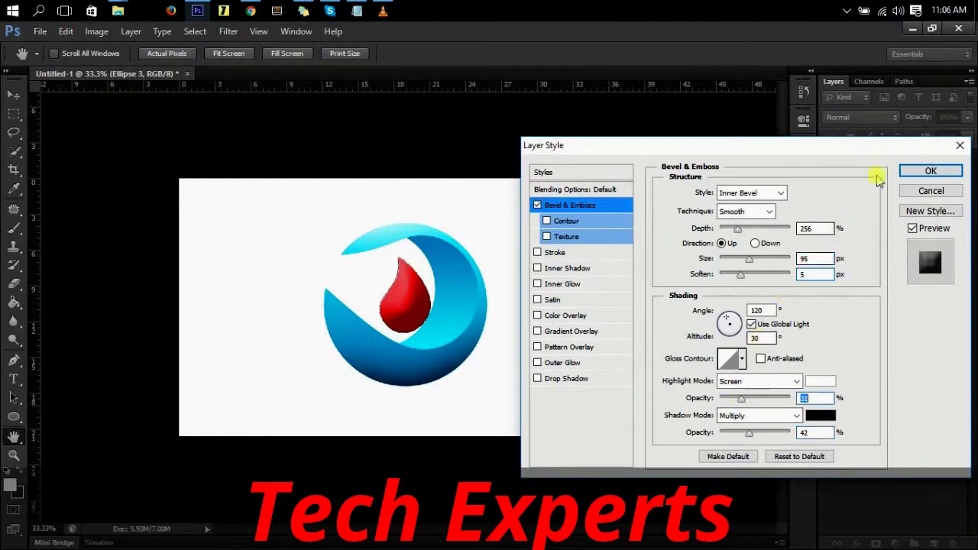
pyautogui.click(915, 173)
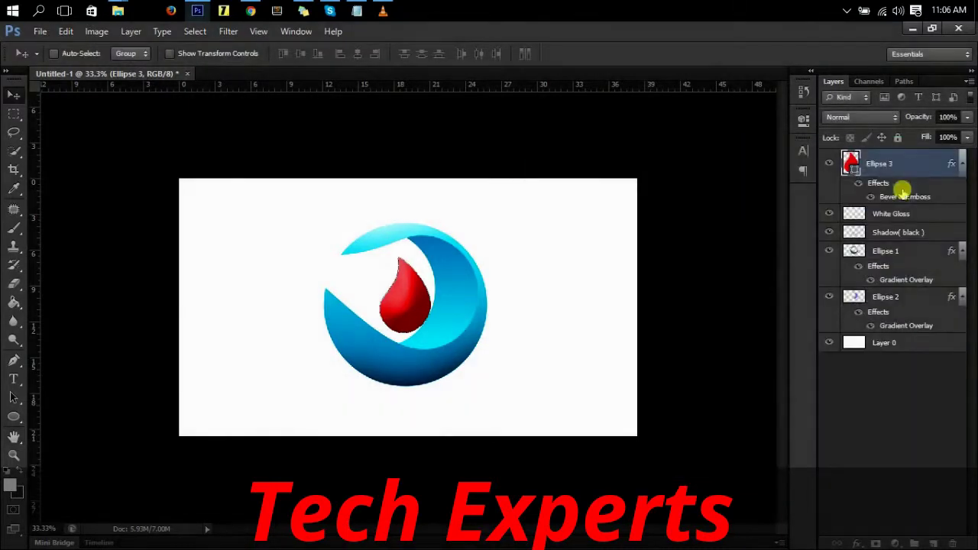
pyautogui.click(882, 343)
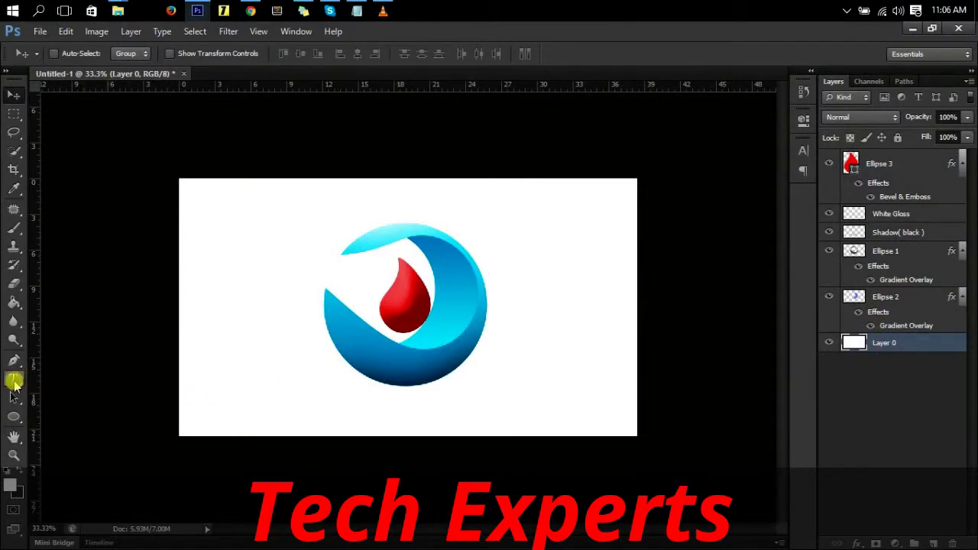
# - Add the text DEZCORB in blue 038fc3 at 19 pt
pyautogui.click(13, 379)
pyautogui.click(216, 373)
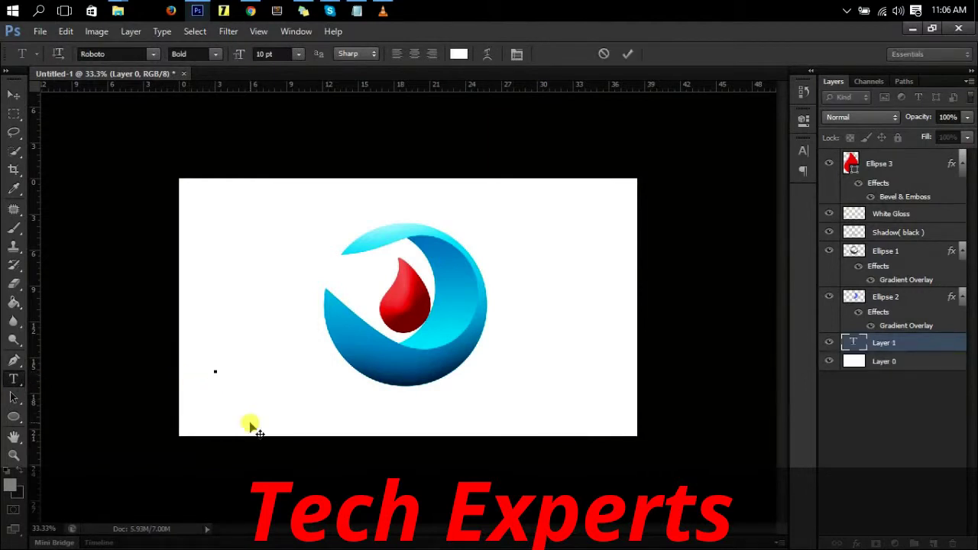
pyautogui.write('perts')
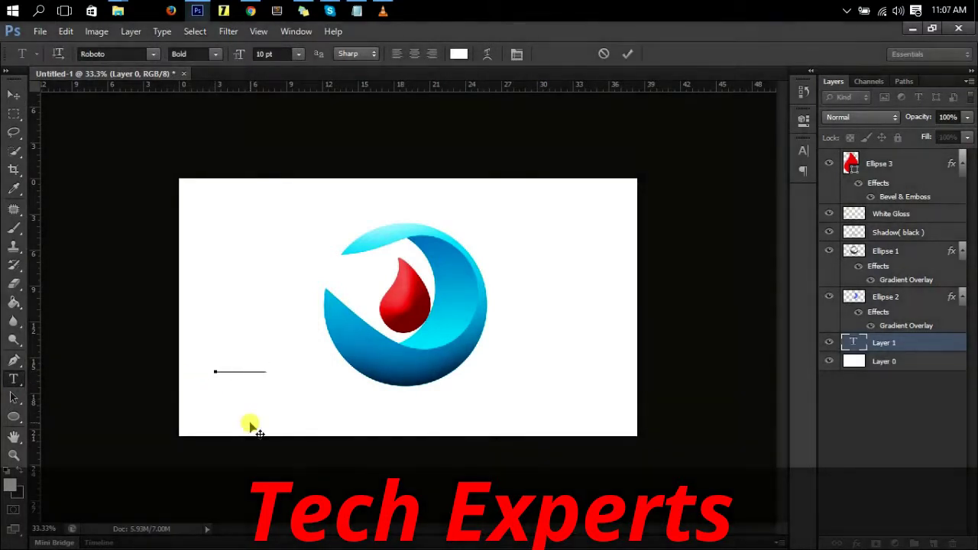
pyautogui.hotkey('ctrl', 'a')
pyautogui.click(459, 54)
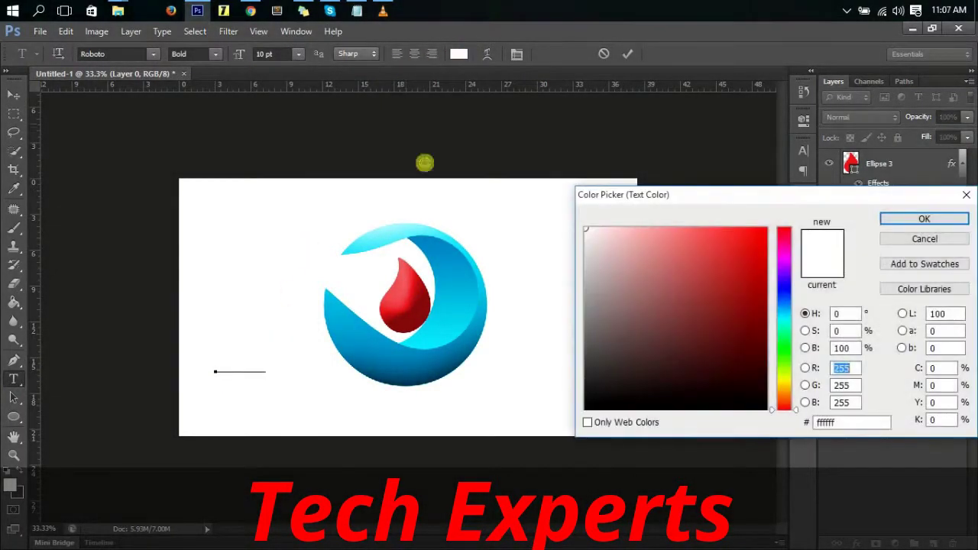
pyautogui.click(374, 351)
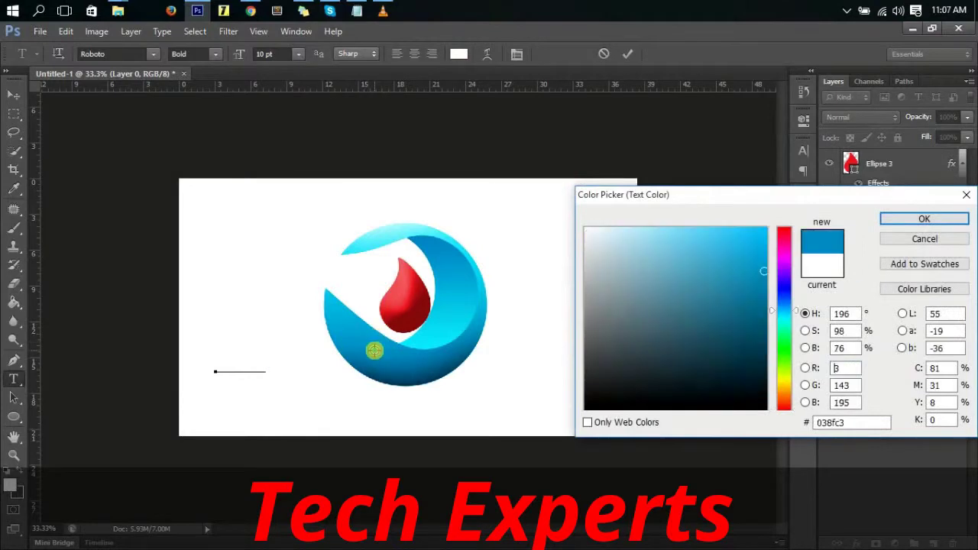
pyautogui.click(917, 220)
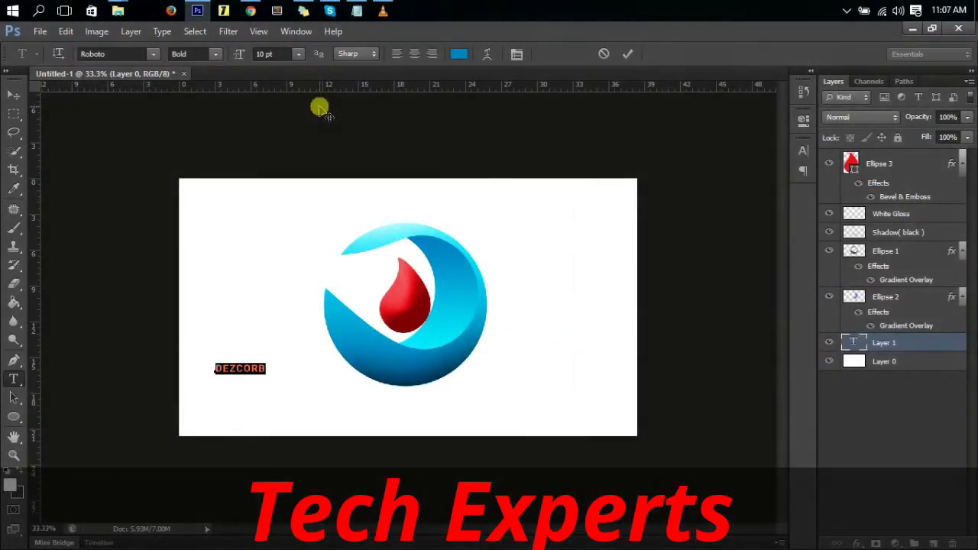
pyautogui.moveTo(236, 55); pyautogui.dragTo(243, 55)
pyautogui.click(626, 55)
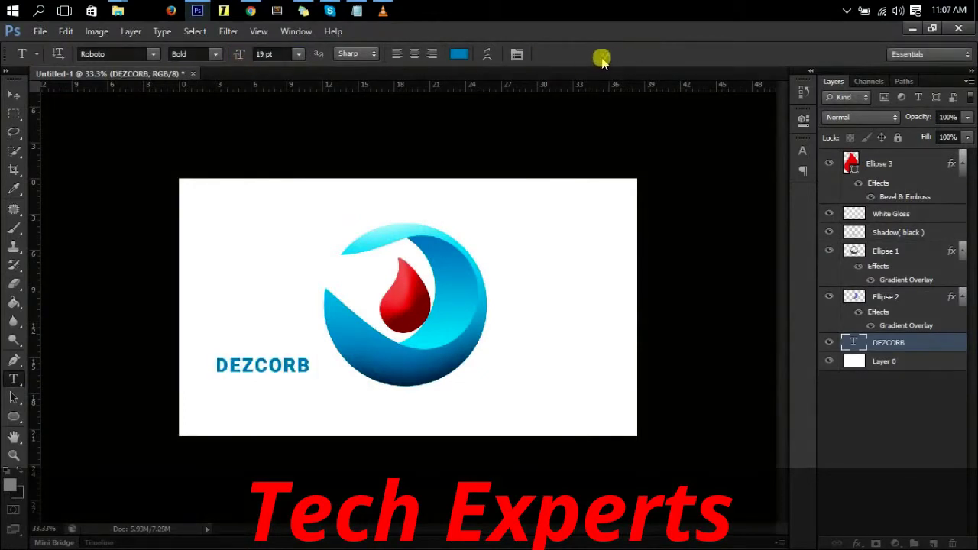
# - Centre DEZCORB beneath the logo and hide its text layer
pyautogui.click(14, 94)
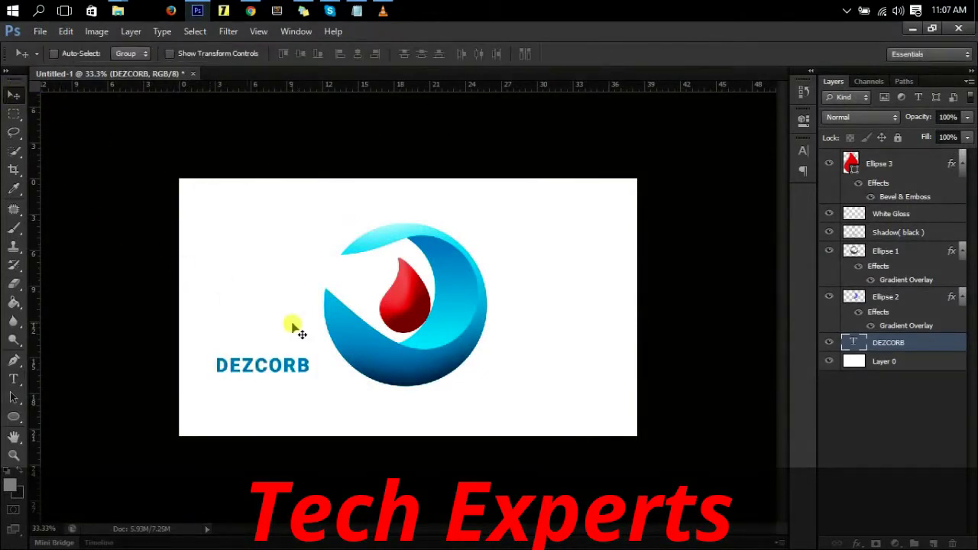
pyautogui.moveTo(293, 324)
pyautogui.mouseDown()
pyautogui.moveTo(524, 349)
pyautogui.moveTo(438, 374)
pyautogui.mouseUp()
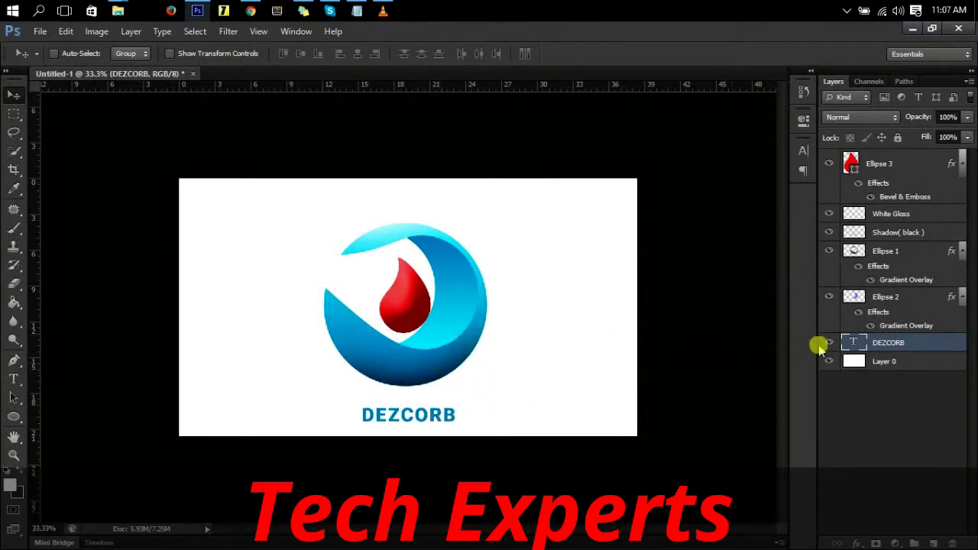
pyautogui.click(828, 345)
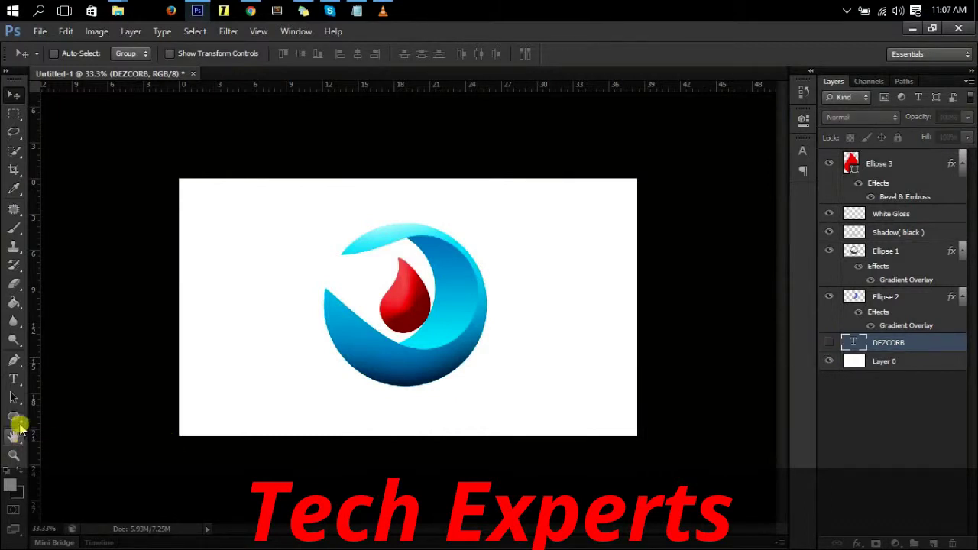
# - Draw a flat black ellipse beneath the ring
pyautogui.click(14, 416)
pyautogui.click(9, 469)
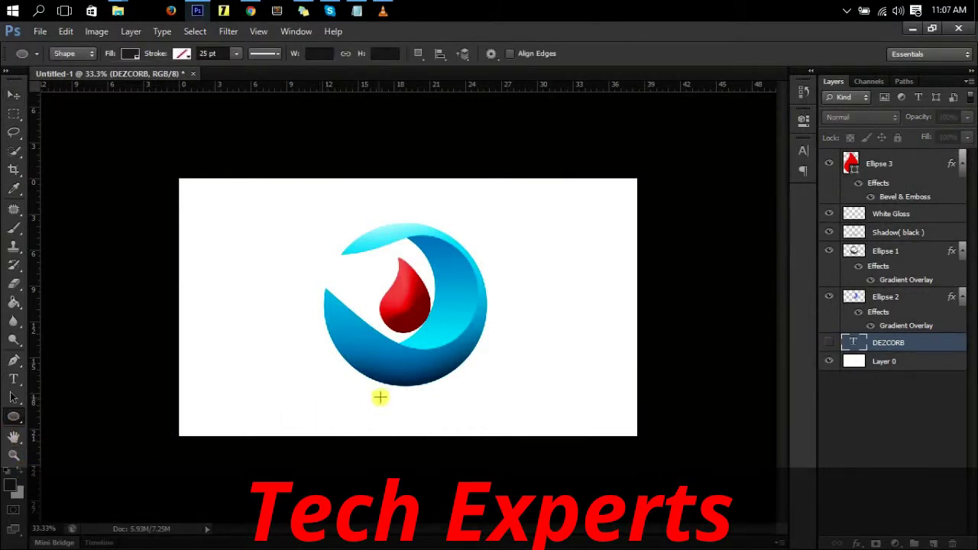
pyautogui.moveTo(364, 384); pyautogui.dragTo(461, 392)
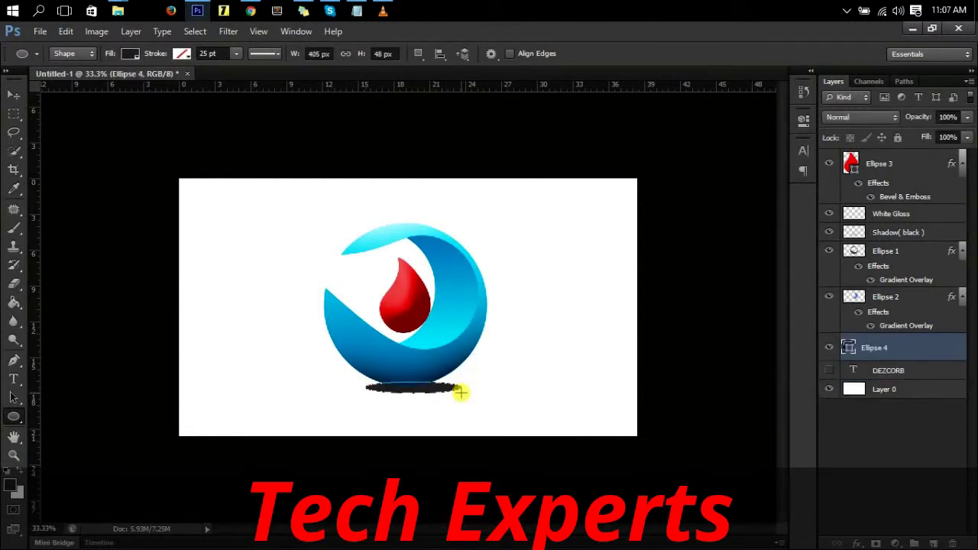
# - Rasterize the ellipse and apply a Gaussian Blur of radius 24
pyautogui.click(229, 31)
pyautogui.moveTo(236, 176)
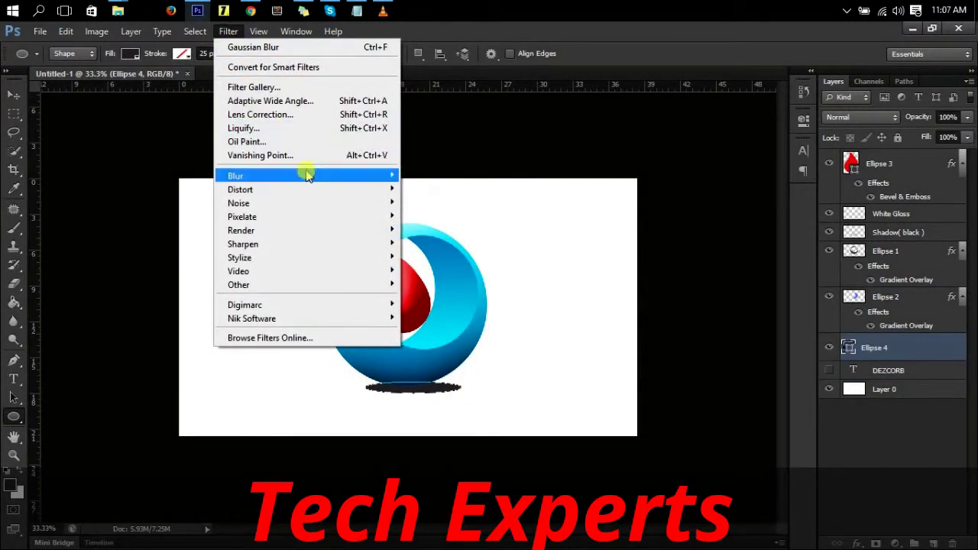
pyautogui.click(432, 276)
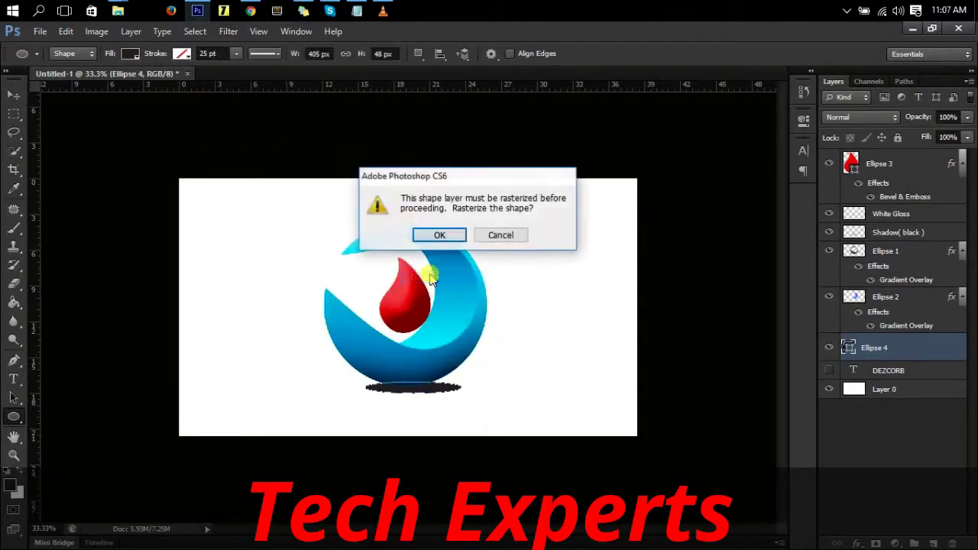
pyautogui.click(451, 234)
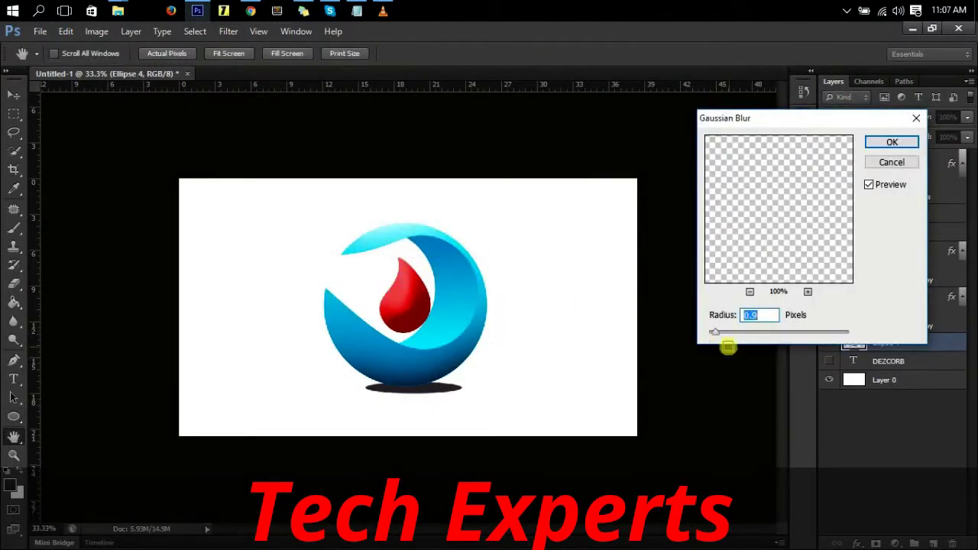
pyautogui.moveTo(726, 333); pyautogui.dragTo(775, 334)
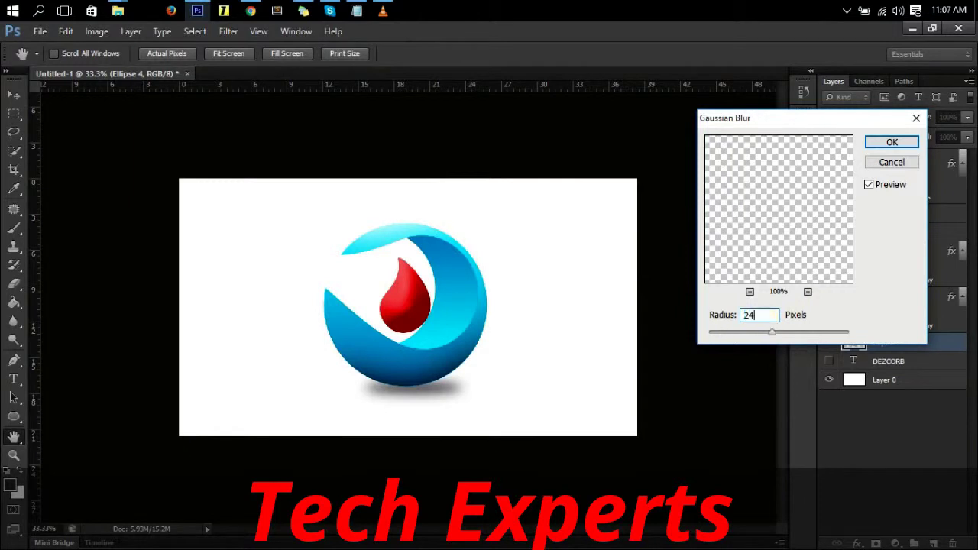
pyautogui.click(900, 143)
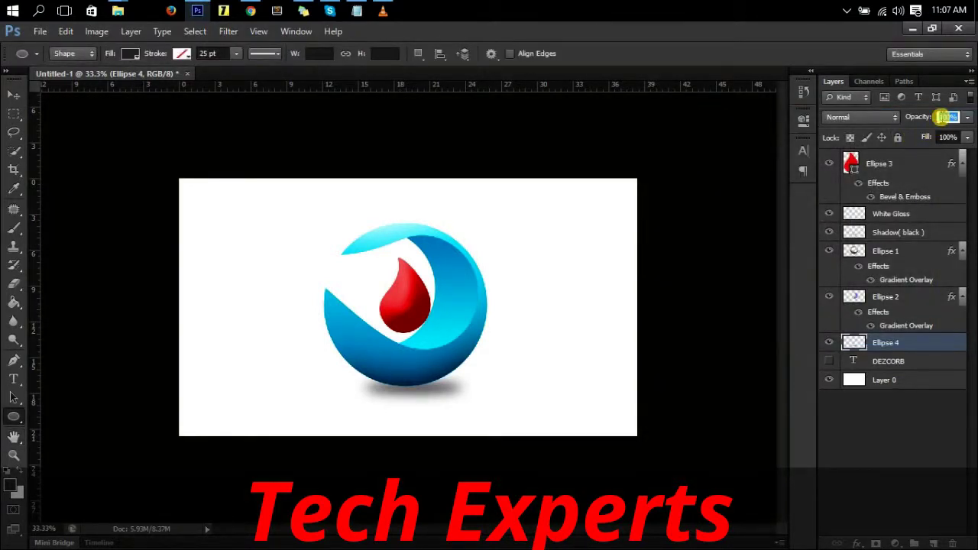
# - Set the shadow to 80% opacity and squash it to about 49% height
pyautogui.write('50')
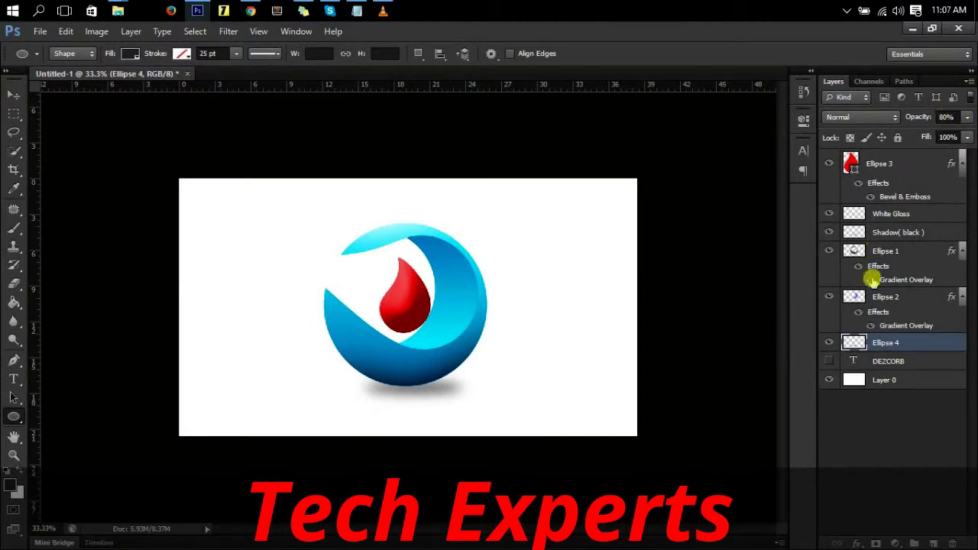
pyautogui.hotkey('ctrl', 't')
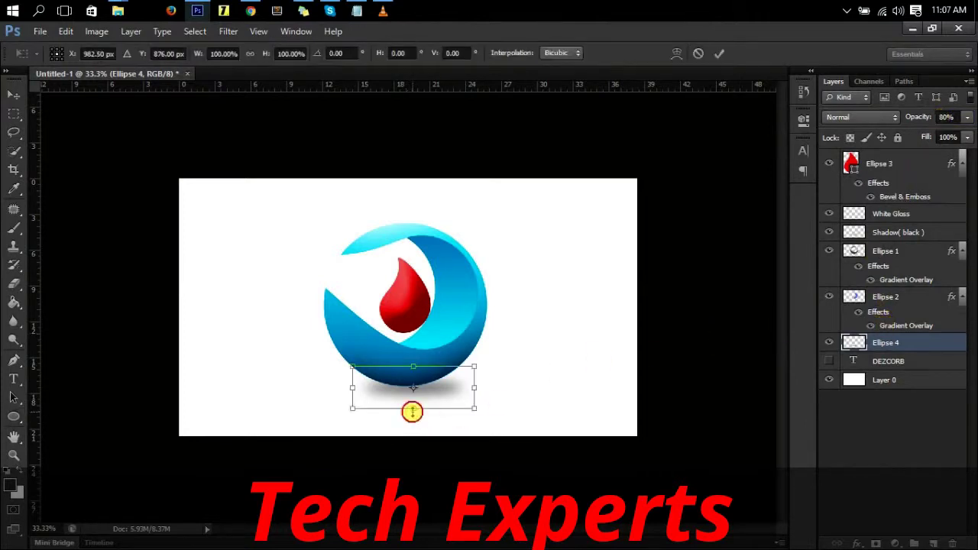
pyautogui.moveTo(412, 412); pyautogui.dragTo(411, 401)
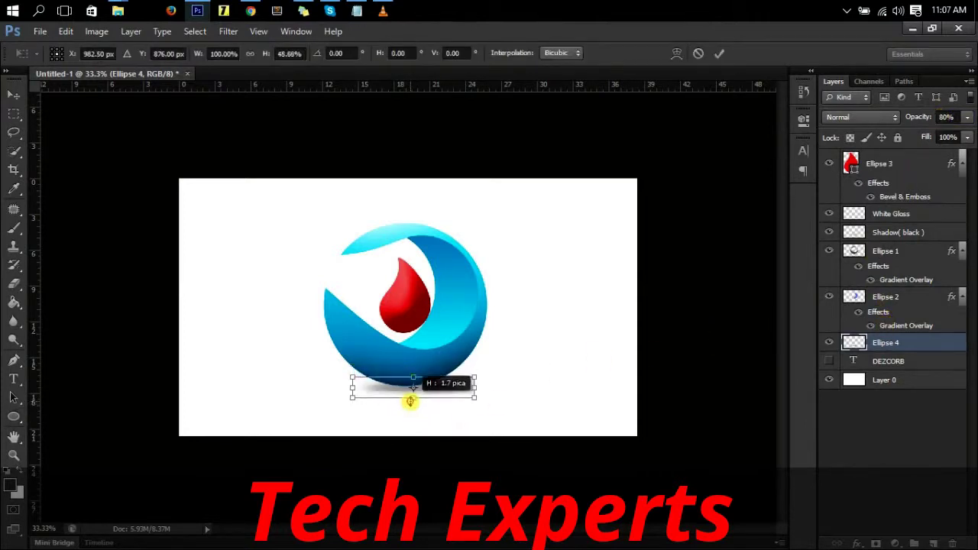
pyautogui.press('Return')
pyautogui.press('u')
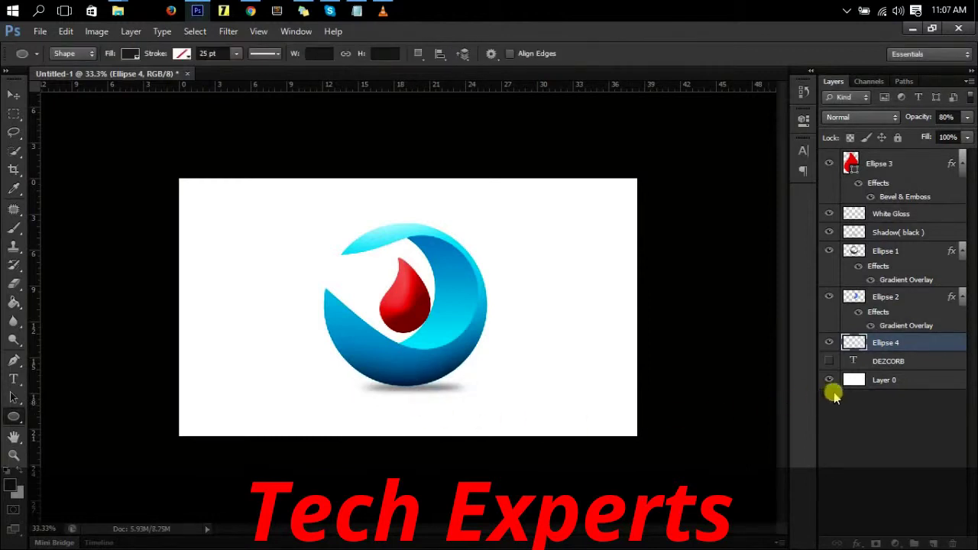